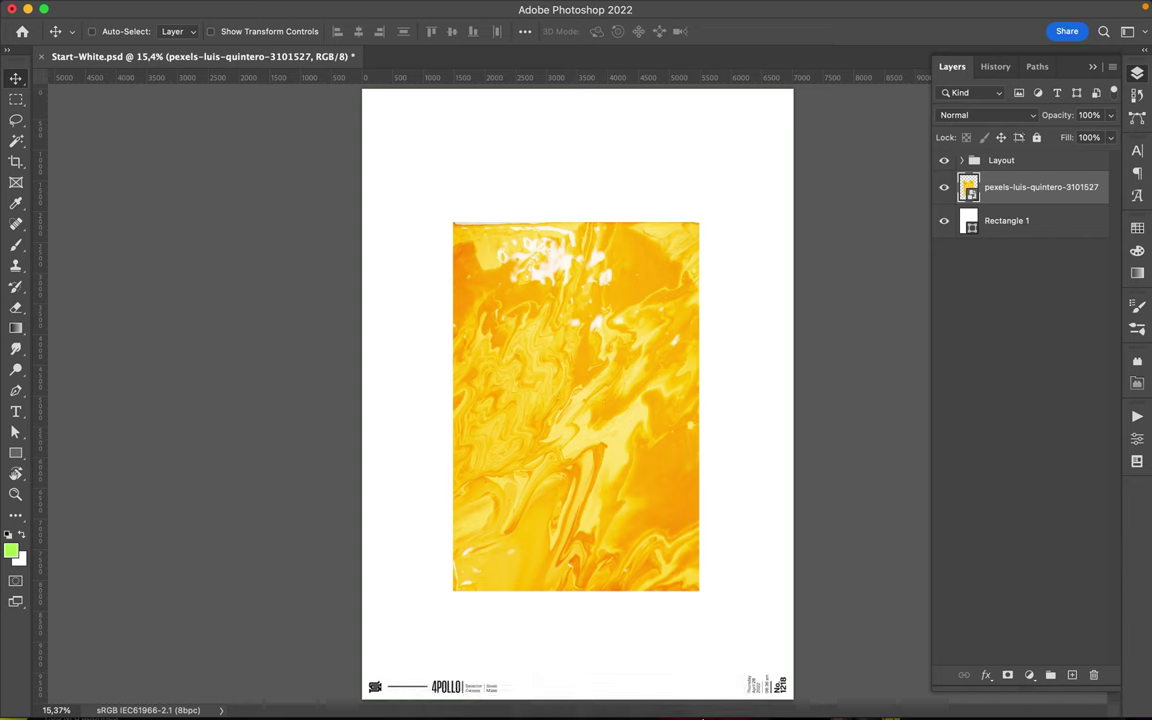
# Step: Draw a trial rectangle over the photo's upper right, set to Exclusion and sampled blue
pyautogui.press('u')
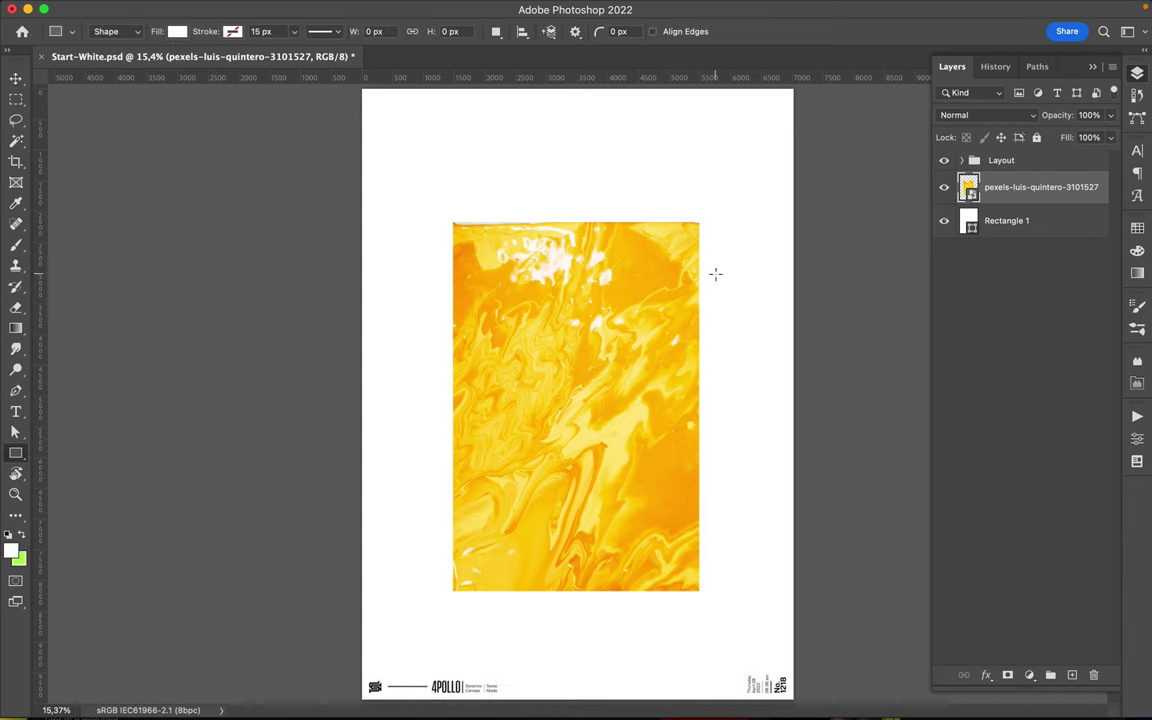
pyautogui.moveTo(716, 272); pyautogui.dragTo(624, 389)
pyautogui.click(1027, 117)
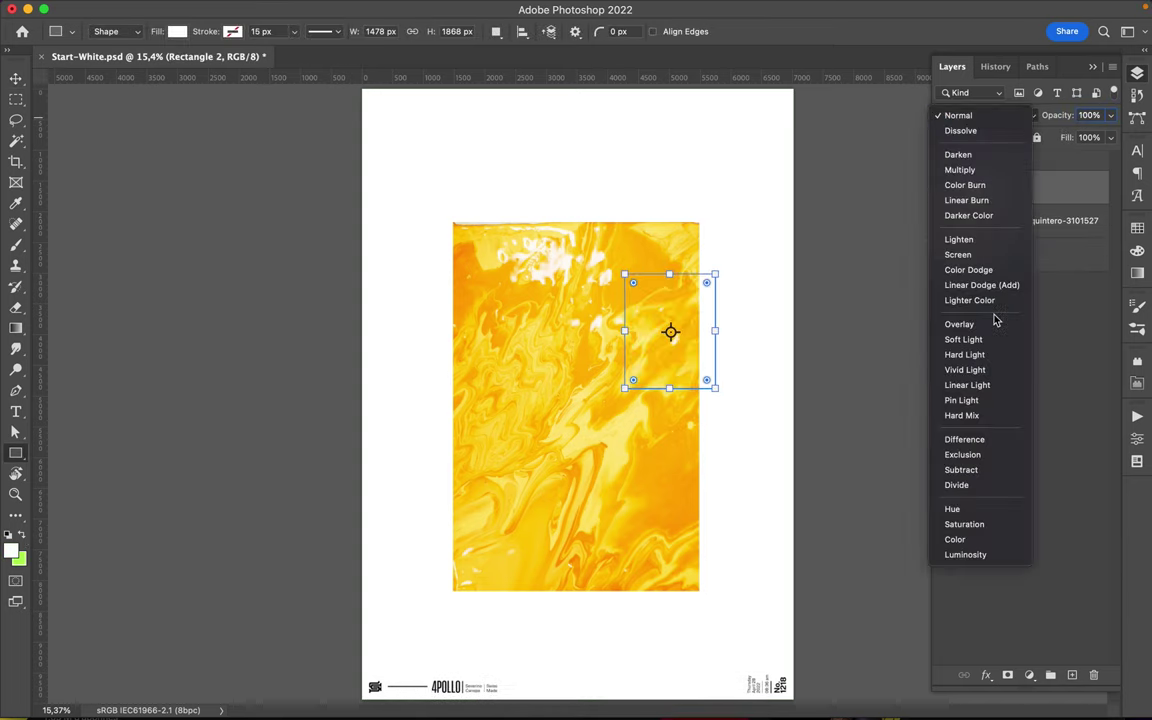
pyautogui.click(962, 455)
pyautogui.press('i')
pyautogui.click(650, 283)
pyautogui.click(668, 334)
# Step: Move the trial rectangle up and left, then fill it with black
pyautogui.press('v')
pyautogui.moveTo(675, 337); pyautogui.dragTo(562, 290)
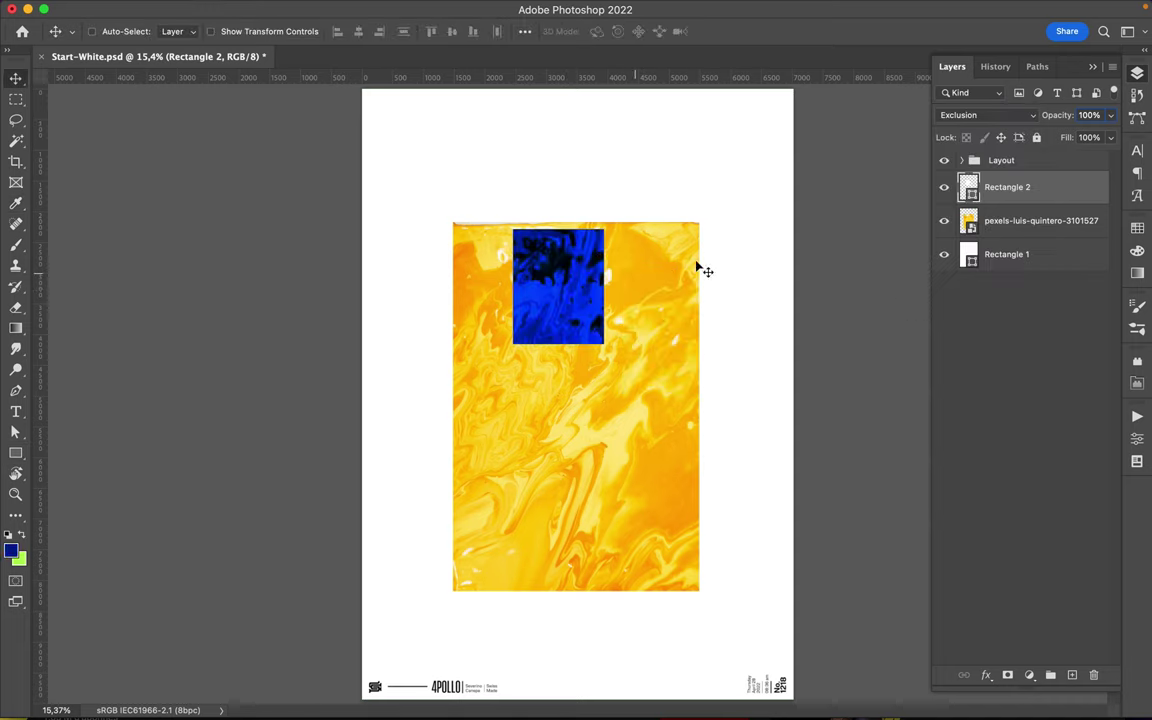
pyautogui.press('a')
pyautogui.press('d')
pyautogui.click(24, 537)
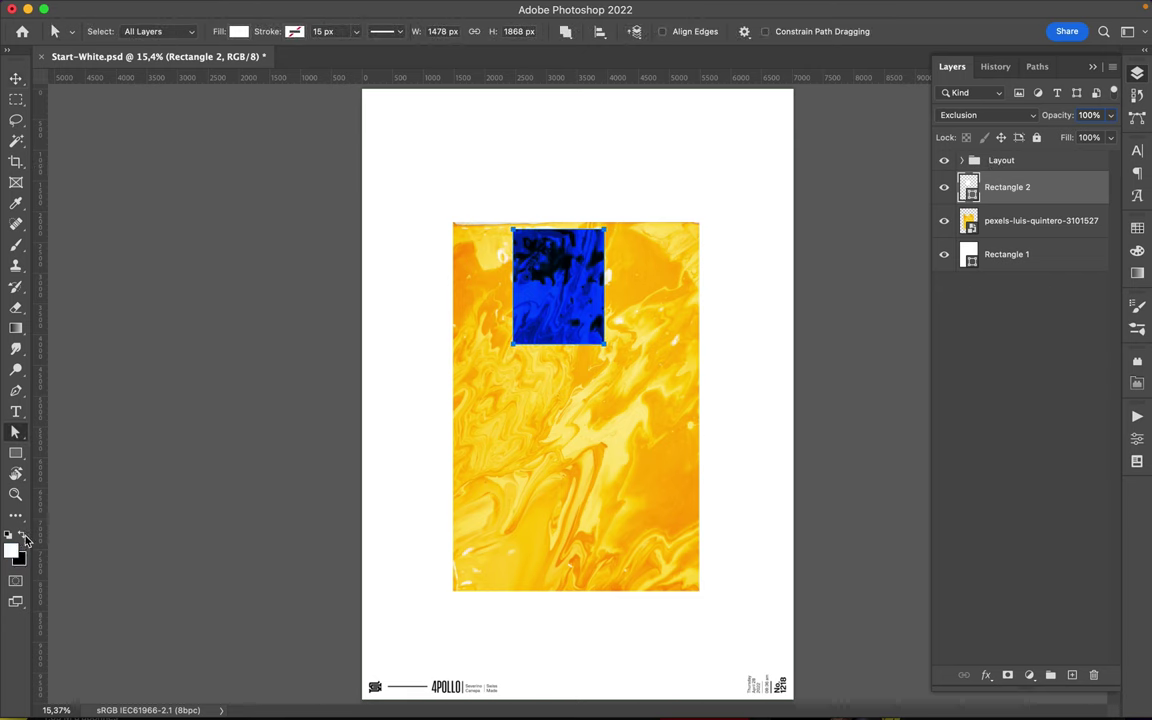
pyautogui.click(238, 31)
pyautogui.click(138, 117)
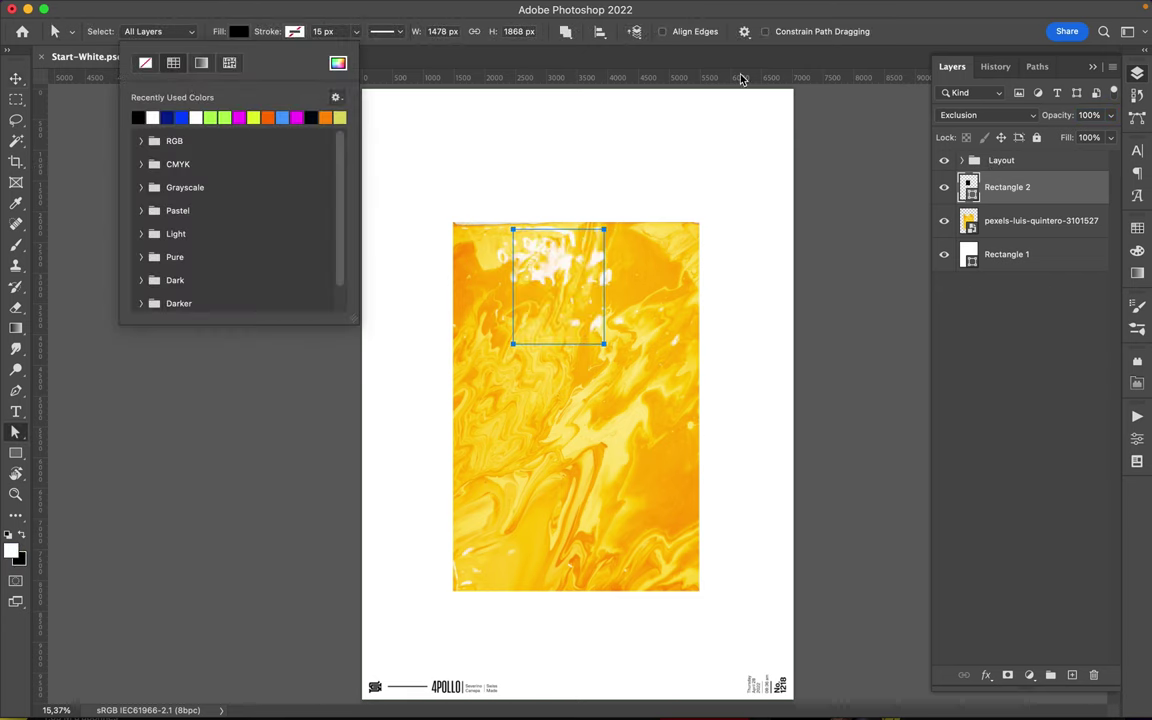
# Step: Browse the blend mode list again, leaving the rectangle on Exclusion
pyautogui.click(985, 115)
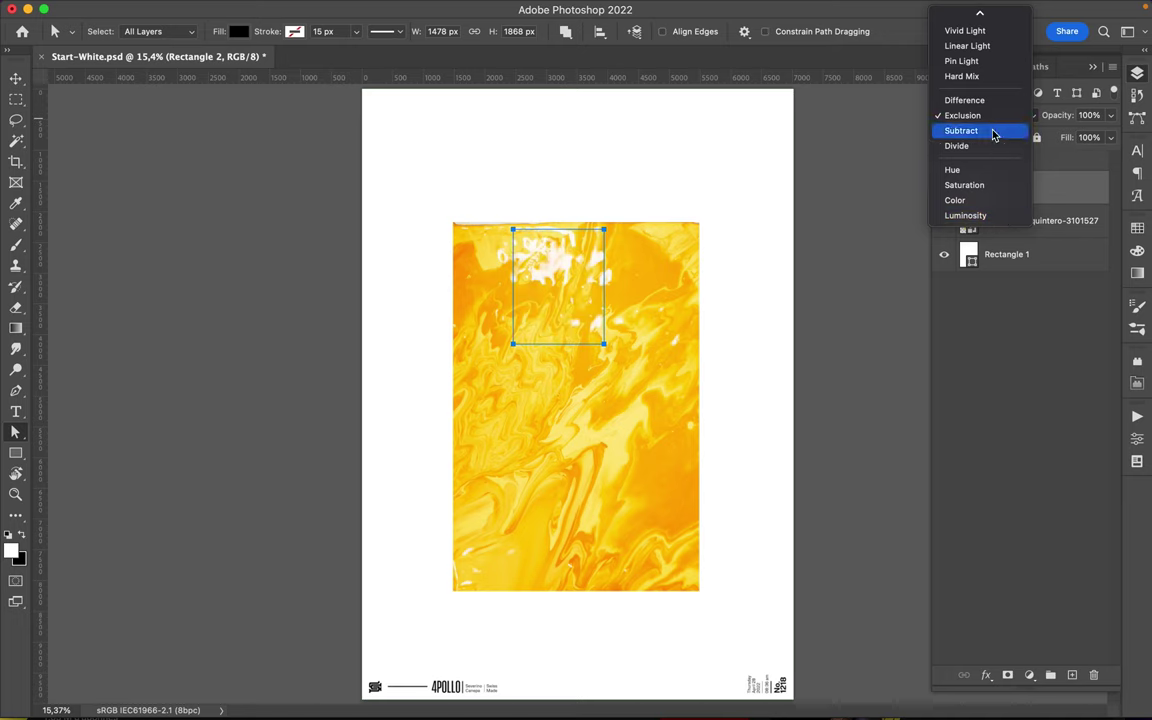
pyautogui.scroll(3, 980, 80)
pyautogui.scroll(5, 978, 190)
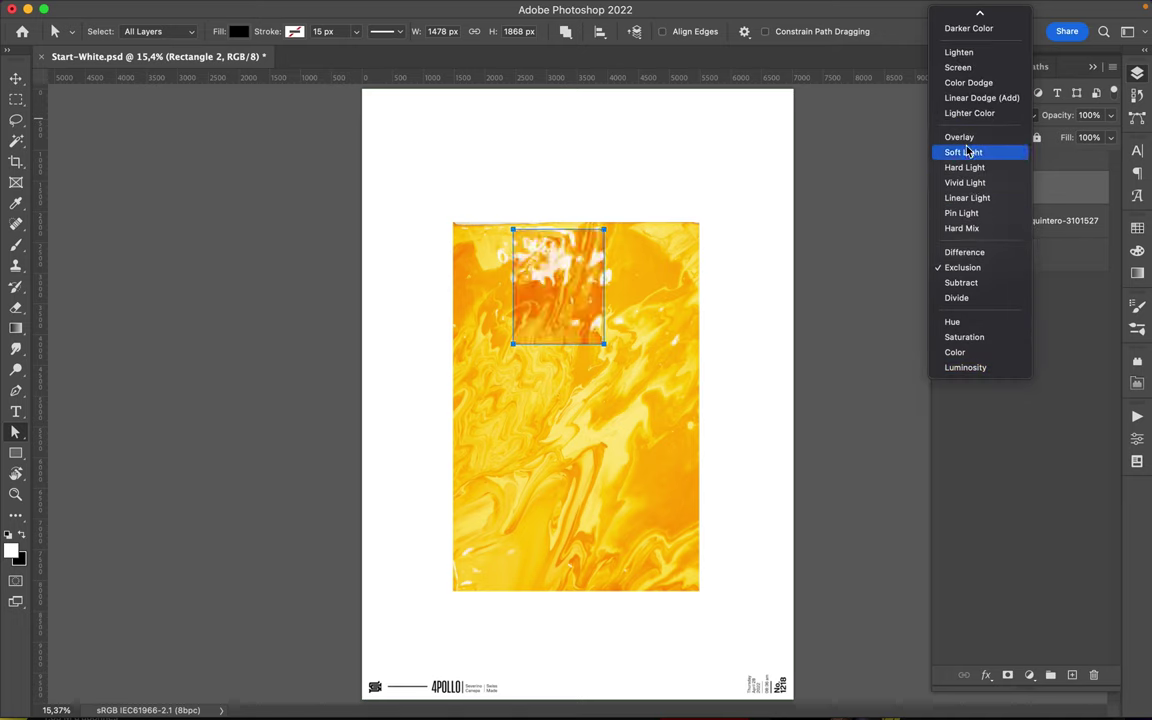
pyautogui.scroll(3, 966, 82)
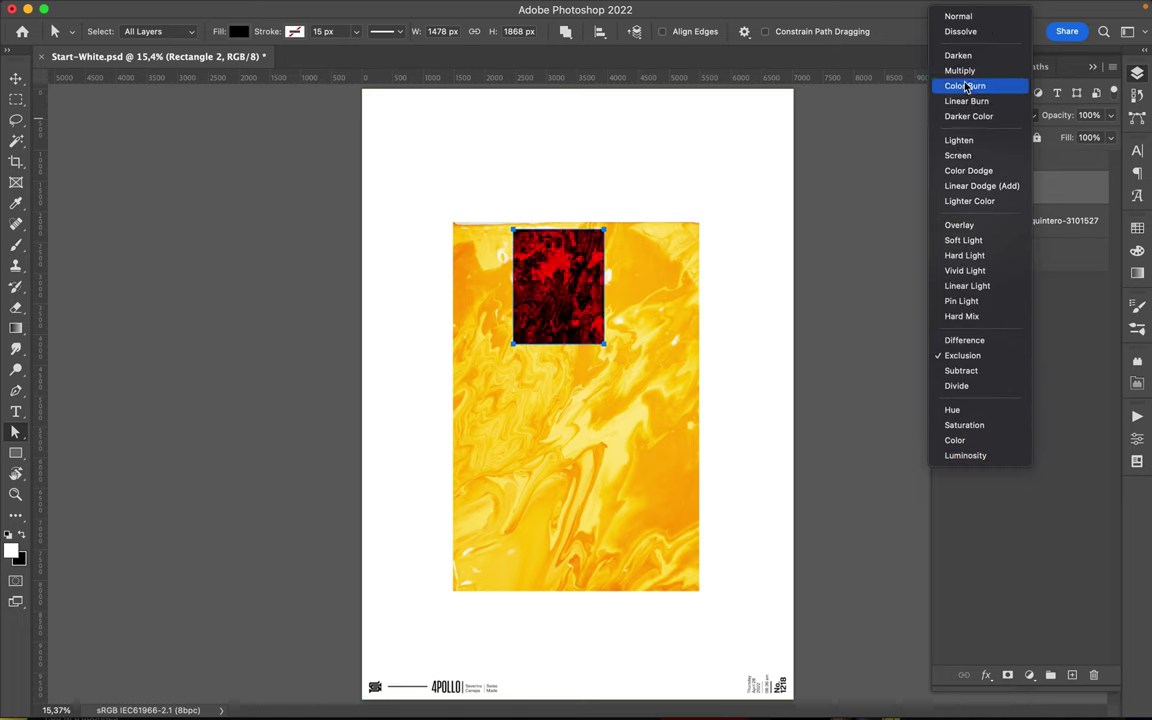
pyautogui.click(766, 154)
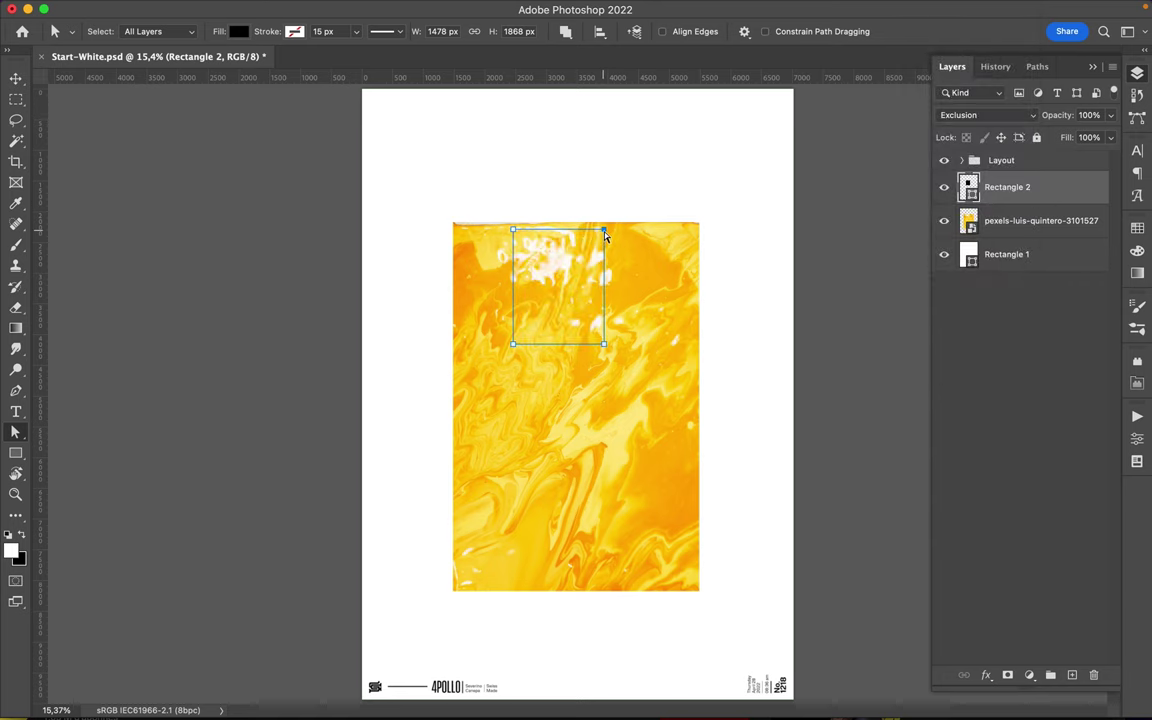
# Step: Delete the trial rectangle layer and move the marbled photo higher on the poster
pyautogui.press('BackSpace')
pyautogui.press('v')
pyautogui.moveTo(587, 309); pyautogui.dragTo(592, 268)
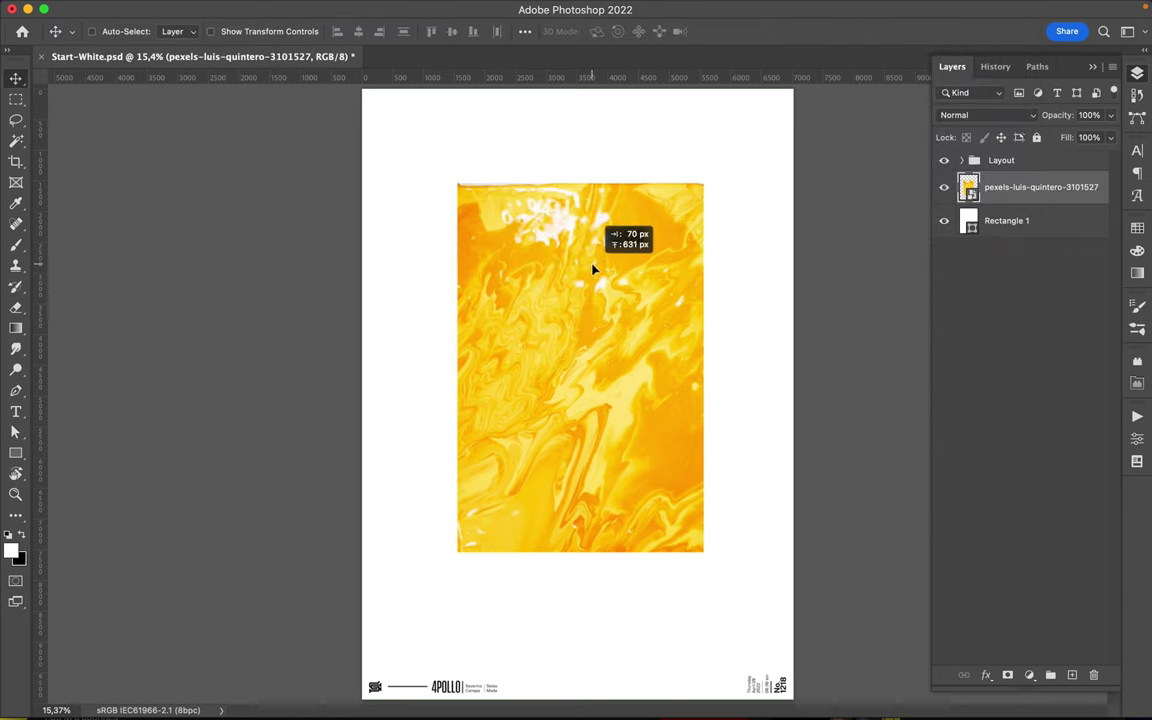
# Step: Lasso a rough outline around the marbled photo and copy it to Layer 1
pyautogui.press('l')
pyautogui.scroll(-2, 776, 406)
pyautogui.moveTo(585, 229)
pyautogui.mouseDown()
pyautogui.moveTo(479, 393)
pyautogui.moveTo(481, 504)
pyautogui.moveTo(522, 527)
pyautogui.moveTo(650, 527)
pyautogui.moveTo(676, 500)
pyautogui.moveTo(679, 242)
pyautogui.moveTo(665, 224)
pyautogui.moveTo(584, 226)
pyautogui.mouseUp()
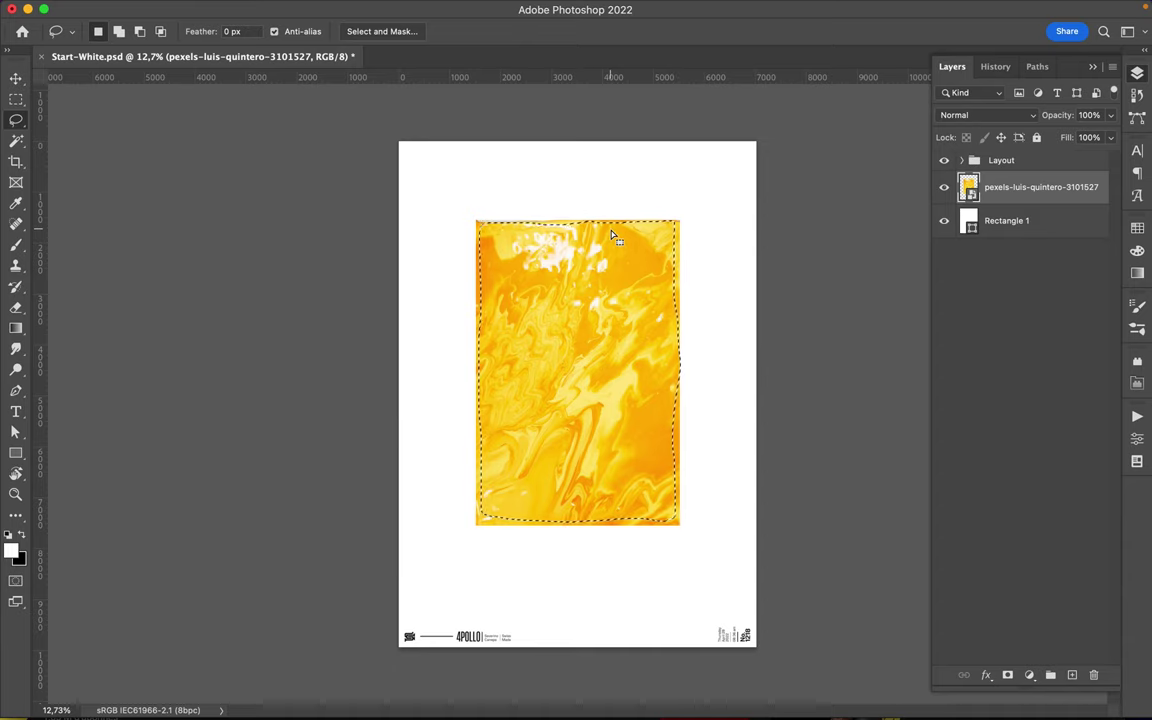
pyautogui.press('super+j')
# Step: Hide the original photo layer and nudge the cut-out Layer 1 upward
pyautogui.press('v')
pyautogui.click(944, 220)
pyautogui.moveTo(619, 331); pyautogui.dragTo(622, 299)
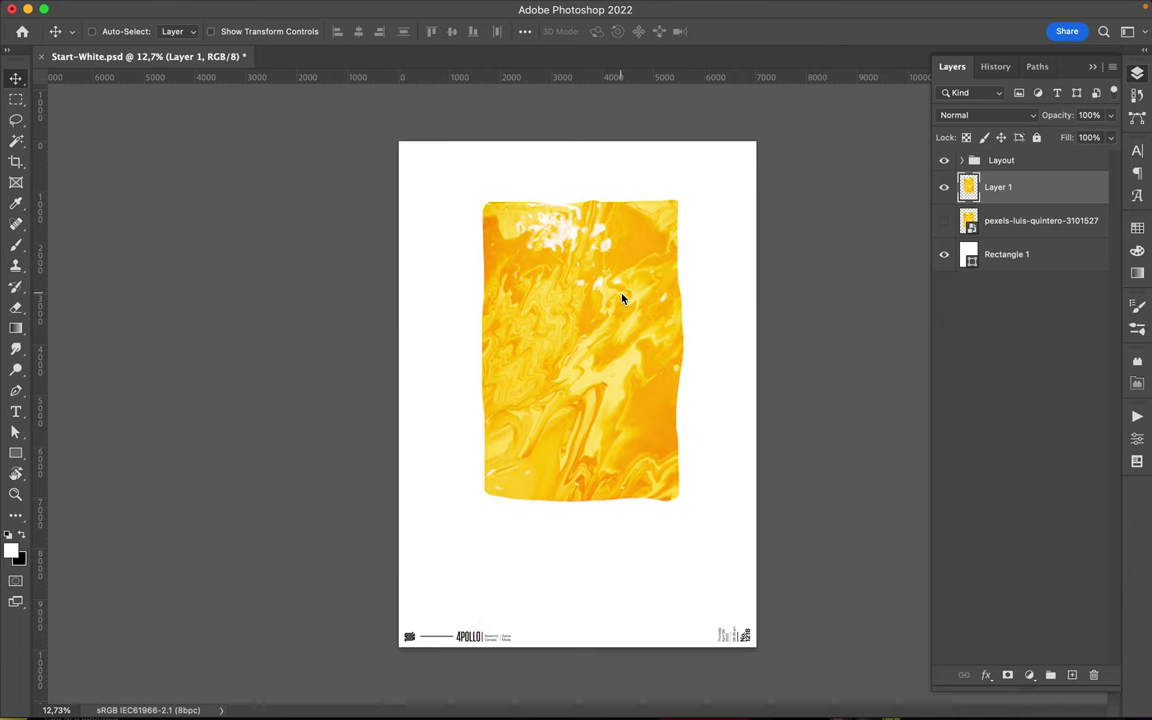
pyautogui.scroll(3, 622, 299)
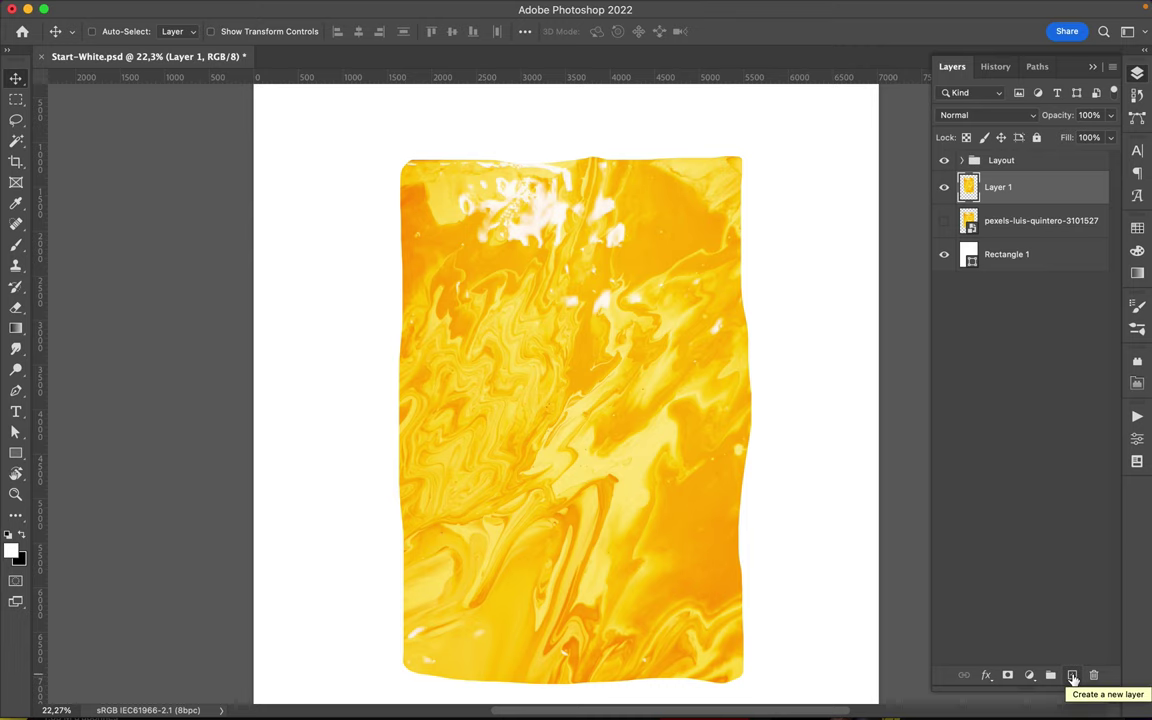
pyautogui.scroll(-1, 717, 458)
pyautogui.scroll(-1, 717, 458)
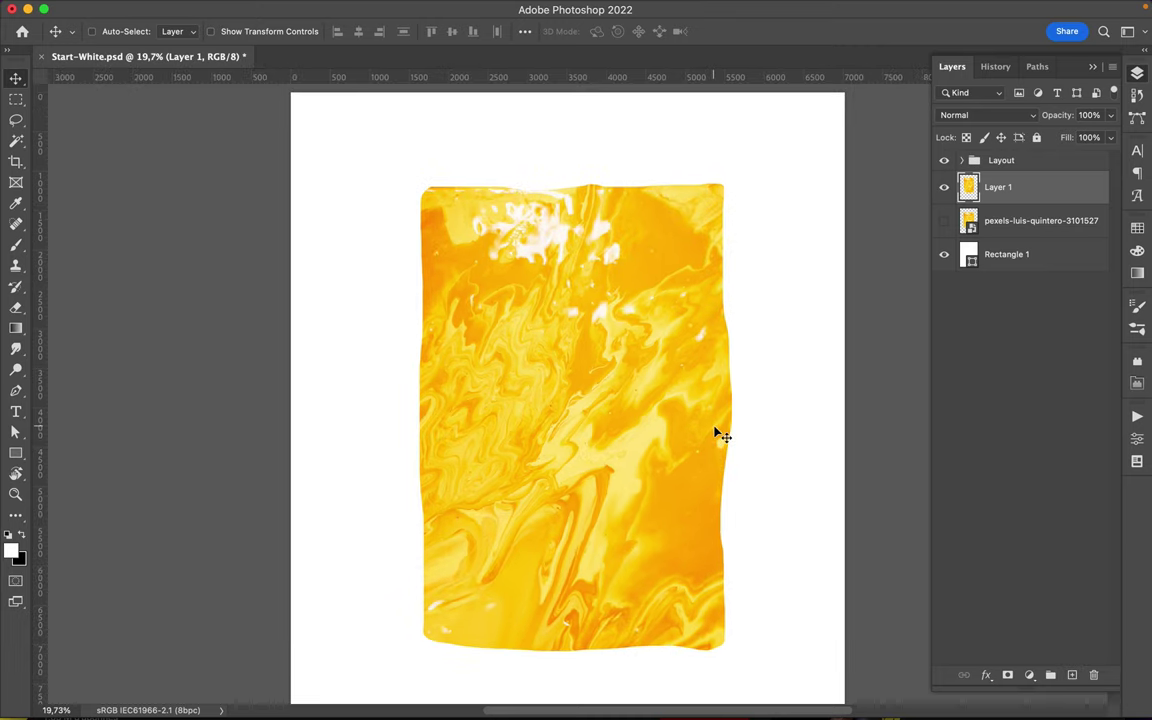
# Step: Add a new empty Layer 2 and set the Brush to 4 px
pyautogui.press('l')
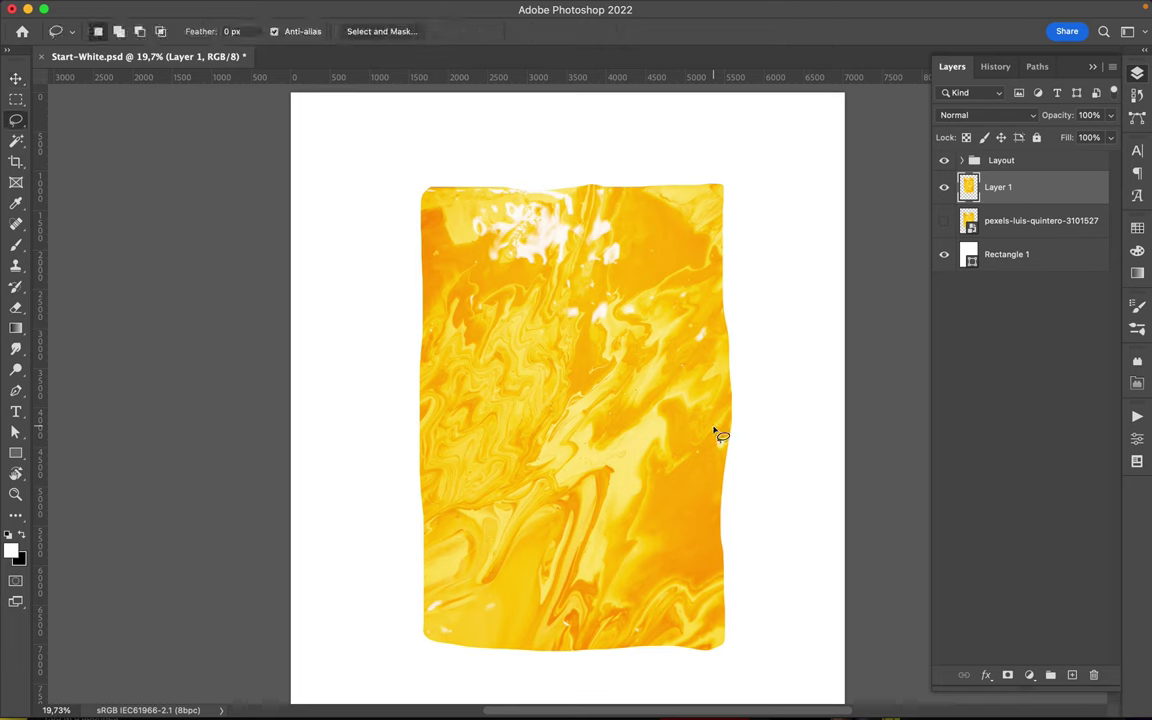
pyautogui.press('b')
pyautogui.hotkey('ctrl', 'shift', 'alt', 'n')
pyautogui.rightClick(519, 391)
pyautogui.moveTo(634, 276); pyautogui.dragTo(600, 275)
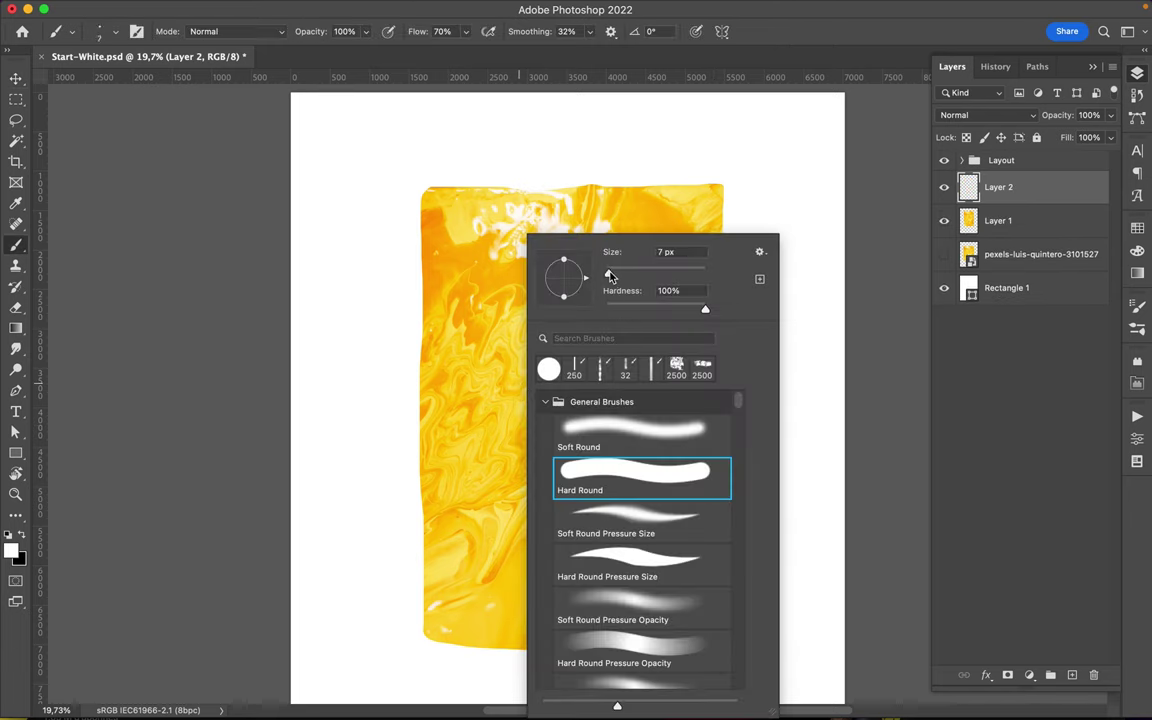
# Step: Pick blue from Swatches and trace lines down the left, bottom and right edges
pyautogui.click(1137, 228)
pyautogui.click(947, 269)
pyautogui.moveTo(417, 304); pyautogui.dragTo(423, 445)
pyautogui.moveTo(475, 638)
pyautogui.mouseDown()
pyautogui.moveTo(678, 640)
pyautogui.moveTo(722, 330)
pyautogui.moveTo(722, 240)
pyautogui.moveTo(708, 184)
pyautogui.moveTo(490, 186)
pyautogui.moveTo(418, 383)
pyautogui.moveTo(426, 627)
pyautogui.moveTo(610, 638)
pyautogui.moveTo(740, 412)
pyautogui.moveTo(593, 172)
pyautogui.moveTo(420, 182)
pyautogui.moveTo(410, 514)
pyautogui.moveTo(452, 652)
pyautogui.moveTo(735, 633)
pyautogui.moveTo(732, 185)
pyautogui.moveTo(428, 186)
pyautogui.moveTo(420, 400)
pyautogui.moveTo(428, 652)
pyautogui.moveTo(675, 644)
pyautogui.moveTo(740, 455)
pyautogui.moveTo(736, 200)
pyautogui.moveTo(530, 178)
pyautogui.moveTo(420, 525)
pyautogui.moveTo(695, 648)
pyautogui.moveTo(650, 182)
pyautogui.moveTo(422, 400)
pyautogui.moveTo(580, 653)
pyautogui.moveTo(655, 570)
pyautogui.moveTo(648, 290)
pyautogui.moveTo(590, 180)
pyautogui.moveTo(424, 608)
pyautogui.moveTo(440, 650)
pyautogui.moveTo(718, 640)
pyautogui.moveTo(738, 220)
pyautogui.moveTo(612, 181)
pyautogui.moveTo(400, 200)
pyautogui.moveTo(392, 557)
pyautogui.mouseUp()
# Step: Paint extra blue loops and strokes along the shape's left, top, bottom and right edges
pyautogui.scroll(-3, 477, 525)
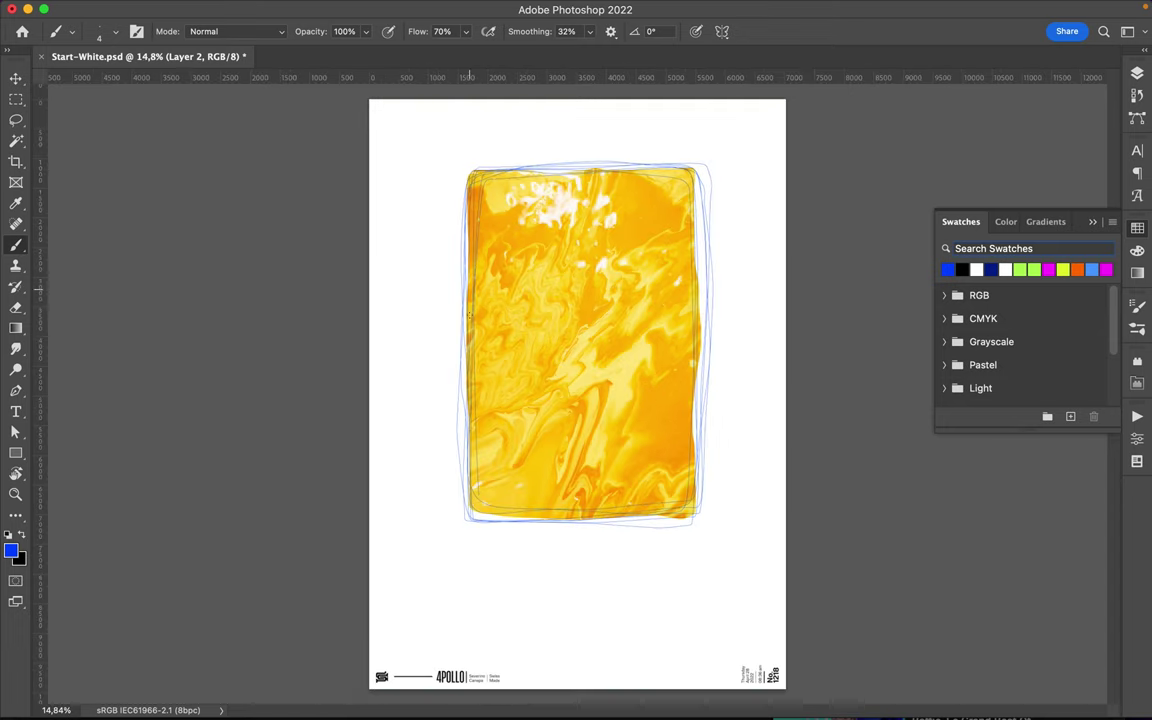
pyautogui.moveTo(492, 512)
pyautogui.mouseDown()
pyautogui.moveTo(690, 518)
pyautogui.moveTo(704, 230)
pyautogui.moveTo(520, 163)
pyautogui.moveTo(468, 481)
pyautogui.mouseUp()
pyautogui.moveTo(676, 164); pyautogui.dragTo(454, 139)
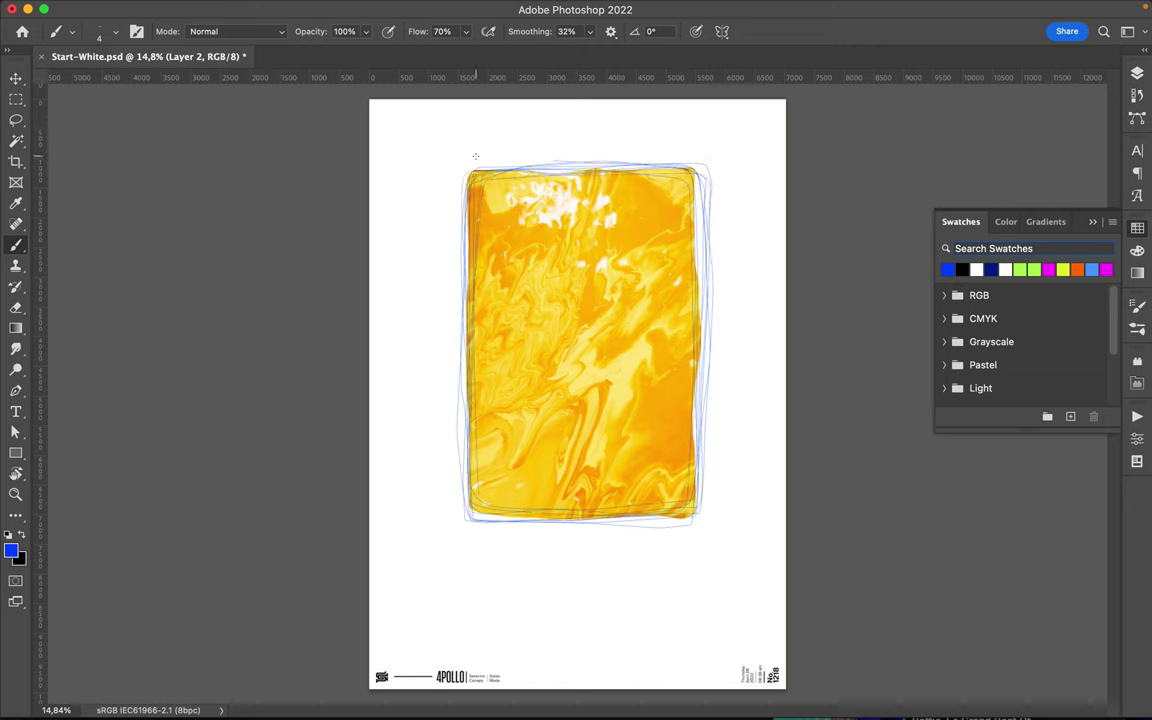
pyautogui.moveTo(470, 420)
pyautogui.mouseDown()
pyautogui.moveTo(454, 427)
pyautogui.moveTo(460, 464)
pyautogui.mouseUp()
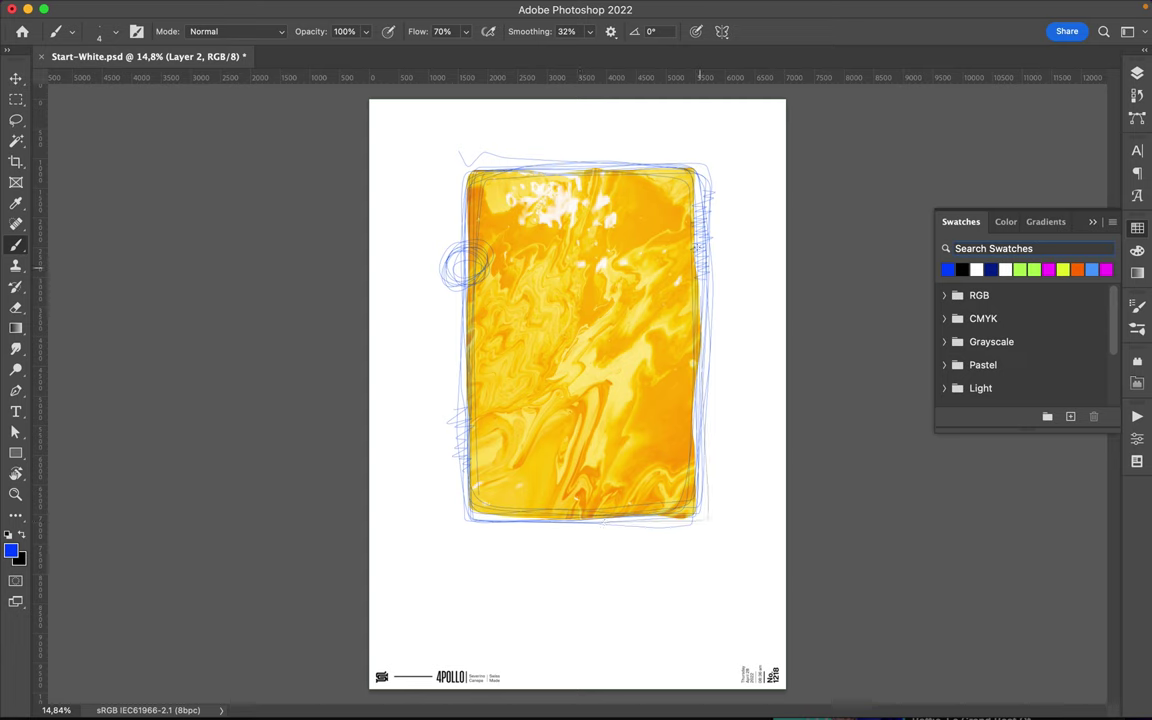
pyautogui.moveTo(692, 160); pyautogui.dragTo(463, 168)
pyautogui.moveTo(464, 396); pyautogui.dragTo(467, 529)
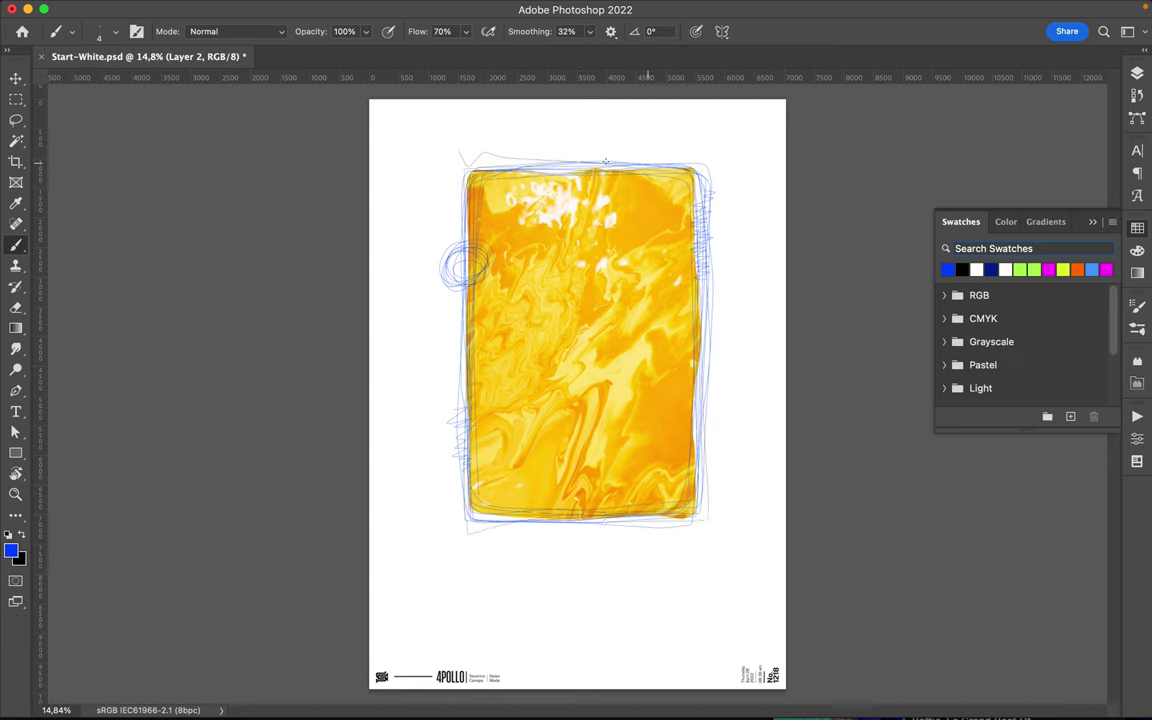
pyautogui.moveTo(488, 530)
pyautogui.mouseDown()
pyautogui.moveTo(705, 526)
pyautogui.moveTo(704, 152)
pyautogui.moveTo(474, 166)
pyautogui.mouseUp()
# Step: Lasso a strip of the marbled shape on Layer 1 and copy it to a new layer
pyautogui.press('v')
pyautogui.click(607, 362)
pyautogui.press('m')
pyautogui.press('l')
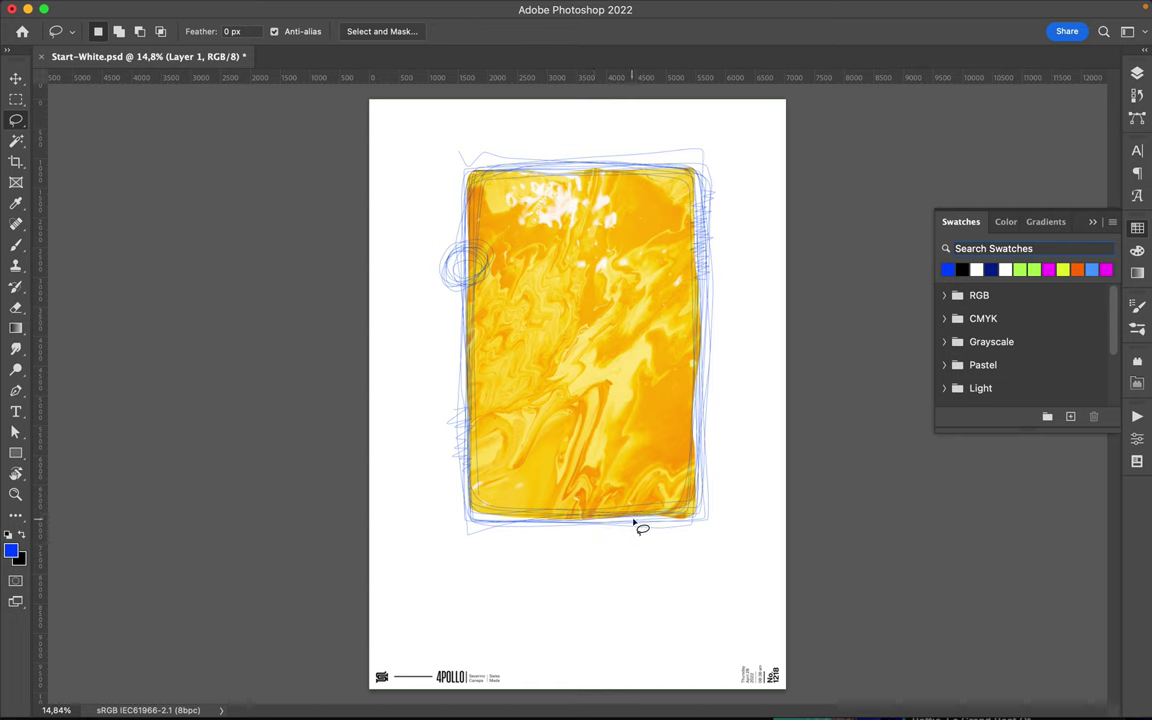
pyautogui.moveTo(672, 340)
pyautogui.mouseDown()
pyautogui.moveTo(483, 339)
pyautogui.moveTo(681, 334)
pyautogui.mouseUp()
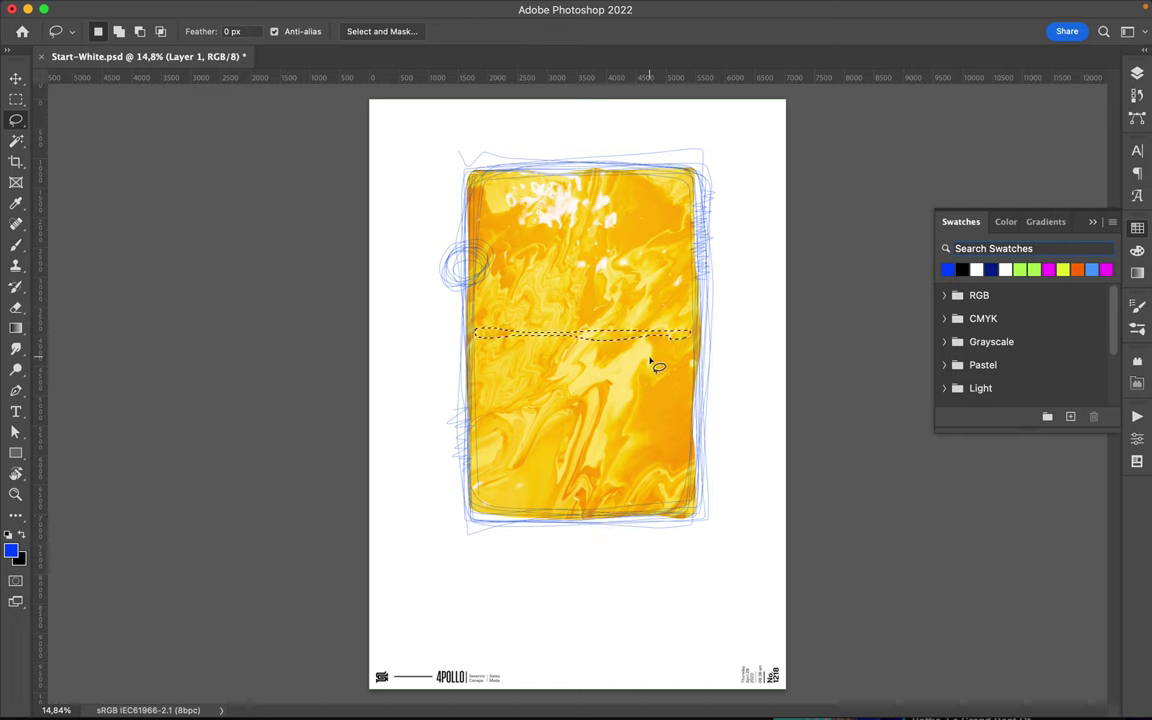
pyautogui.press('F7')
pyautogui.hotkey('ctrl', 'j')
# Step: Move the copied strip and rotate it to stand vertically beside the right edge
pyautogui.press('v')
pyautogui.moveTo(580, 340)
pyautogui.mouseDown()
pyautogui.moveTo(580, 557)
pyautogui.moveTo(573, 548)
pyautogui.moveTo(733, 381)
pyautogui.moveTo(728, 407)
pyautogui.mouseUp()
pyautogui.hotkey('ctrl', 't')
pyautogui.press('Return')
pyautogui.press('l')
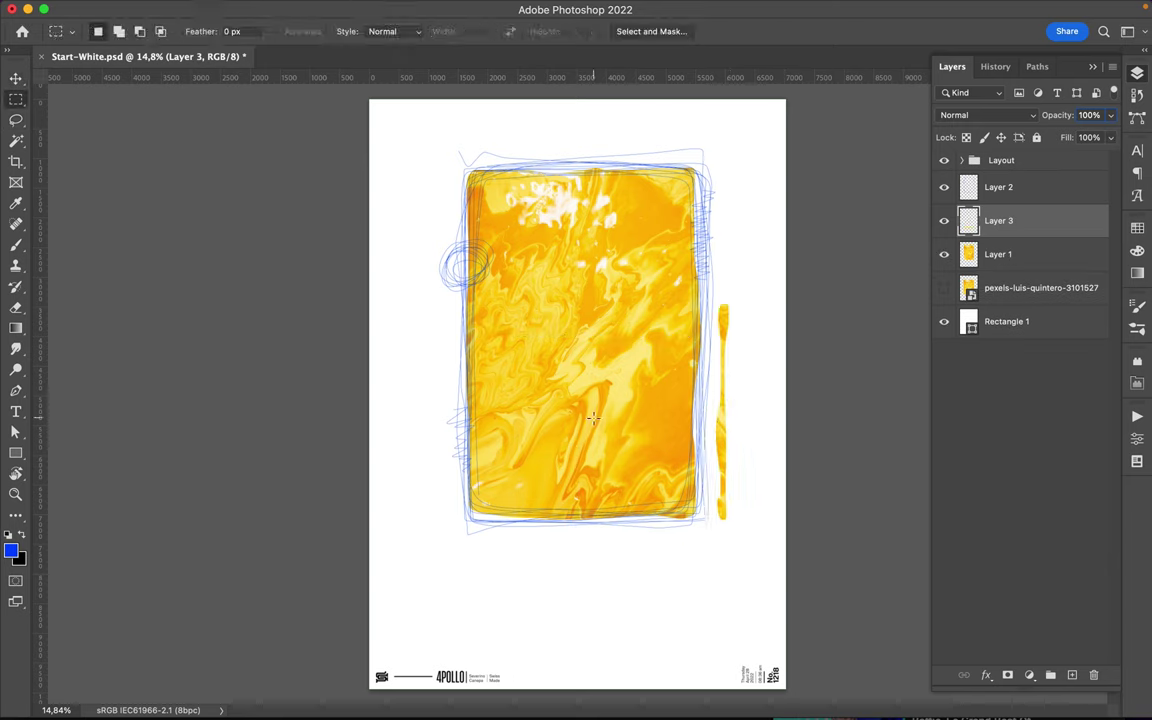
# Step: Copy a small marbled piece onto Layer 4 and place it at the top-left
pyautogui.hotkey('alt', '[')
pyautogui.moveTo(560, 420)
pyautogui.mouseDown()
pyautogui.moveTo(491, 145)
pyautogui.moveTo(438, 190)
pyautogui.mouseUp()
pyautogui.hotkey('ctrl', 'j')
pyautogui.press('v')
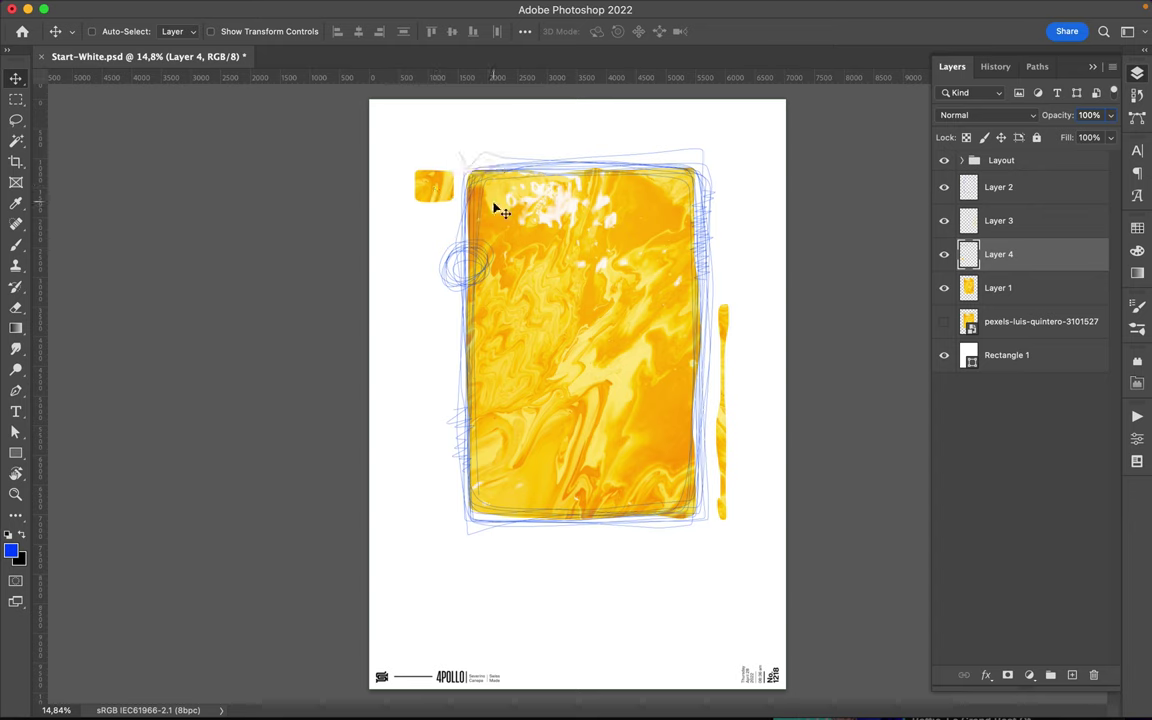
pyautogui.click(990, 288)
# Step: Set the brush to 11 px, undo a test stroke, and add a new layer above Layer 4
pyautogui.press('l')
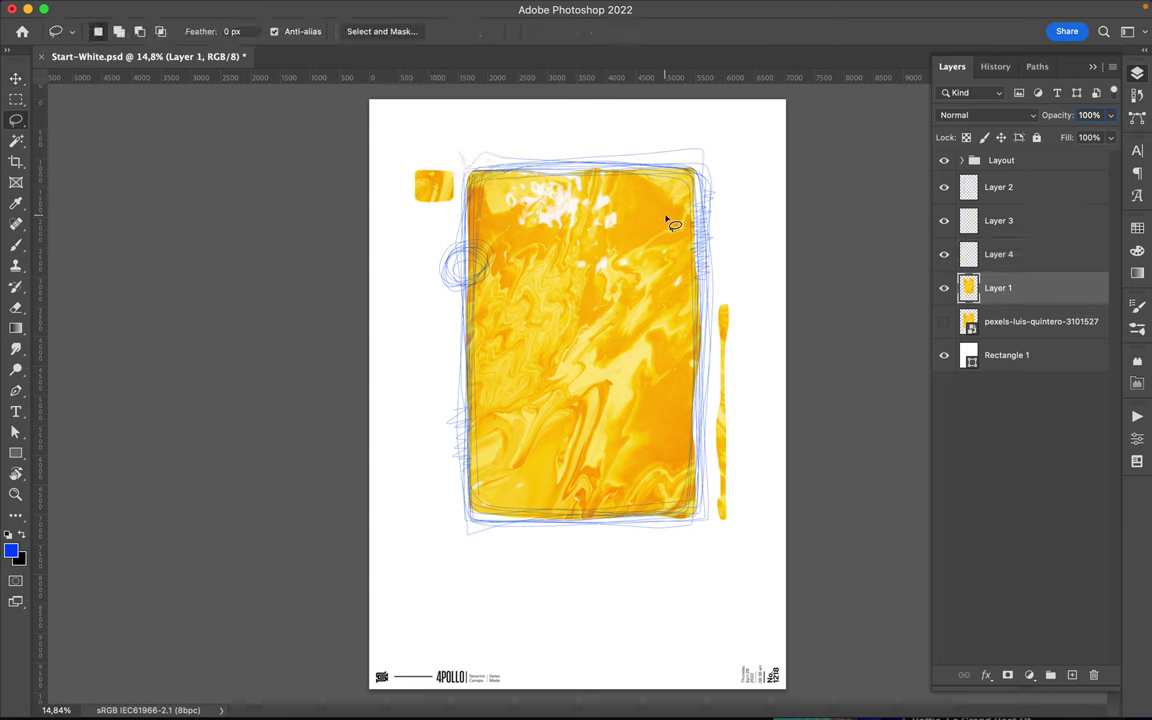
pyautogui.press('b')
pyautogui.rightClick(663, 234)
pyautogui.moveTo(752, 267); pyautogui.dragTo(755, 267)
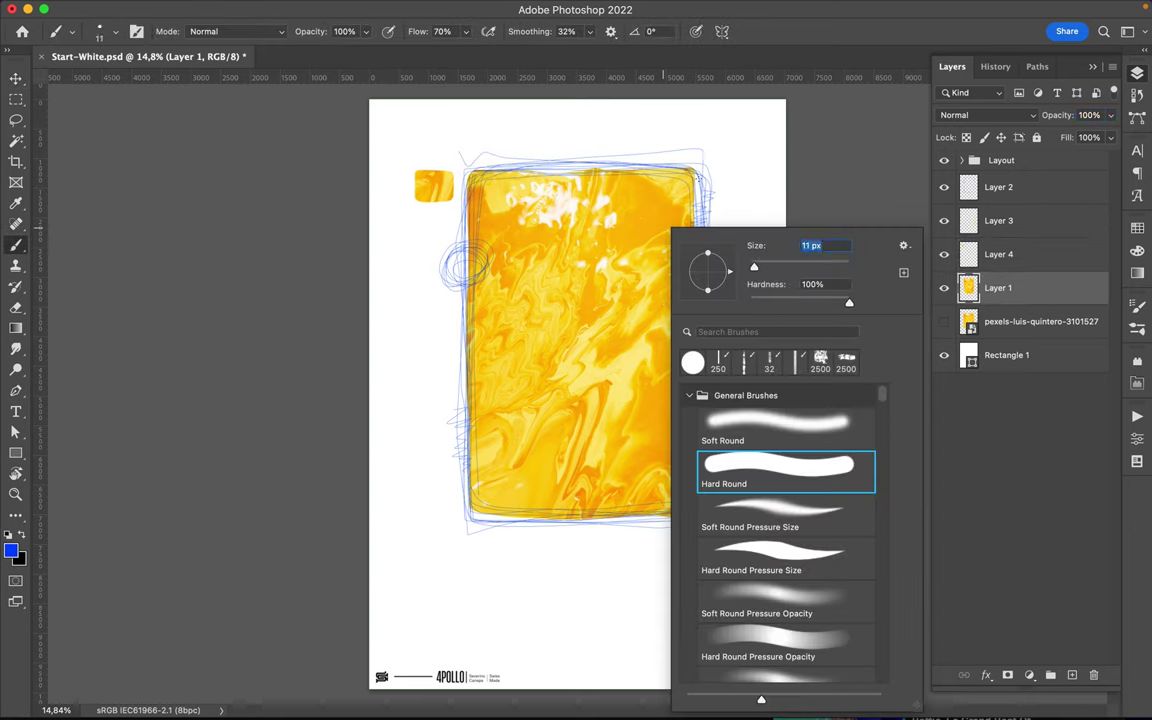
pyautogui.press('Return')
pyautogui.moveTo(693, 190); pyautogui.dragTo(717, 283)
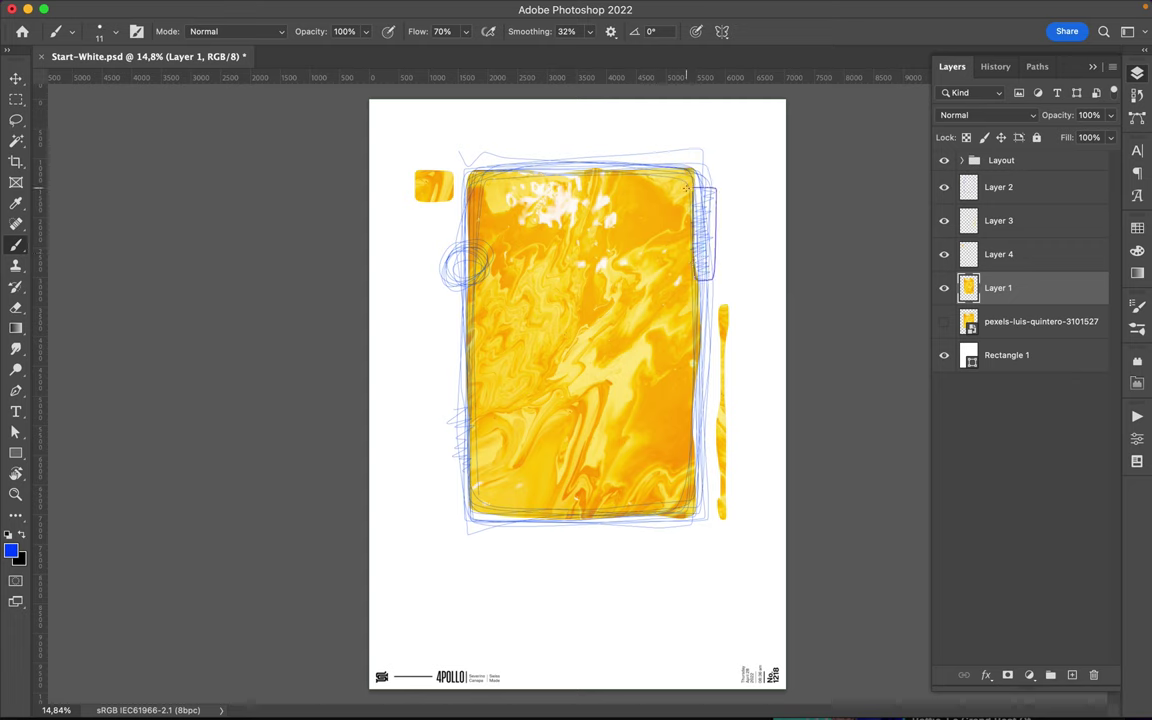
pyautogui.hotkey('ctrl', 'z')
pyautogui.click(1028, 256)
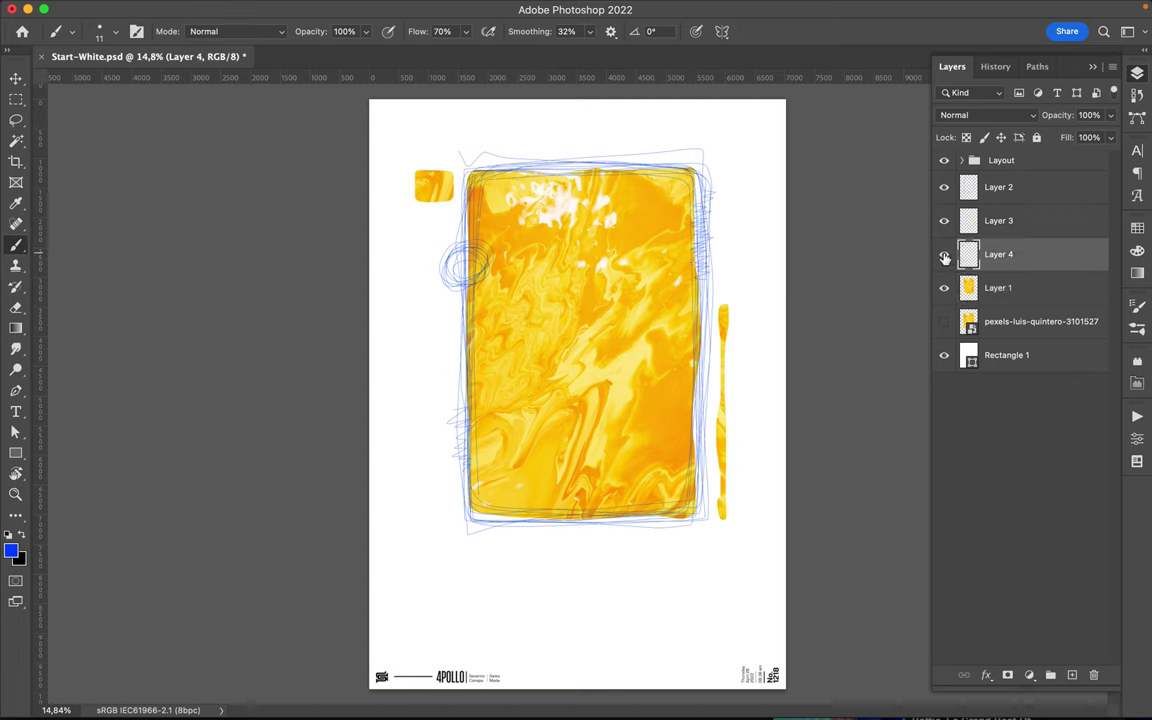
pyautogui.click(1073, 676)
# Step: Paint a hatched blue bar along the top-right edge and a short diagonal stroke at bottom left
pyautogui.moveTo(698, 175); pyautogui.dragTo(715, 181)
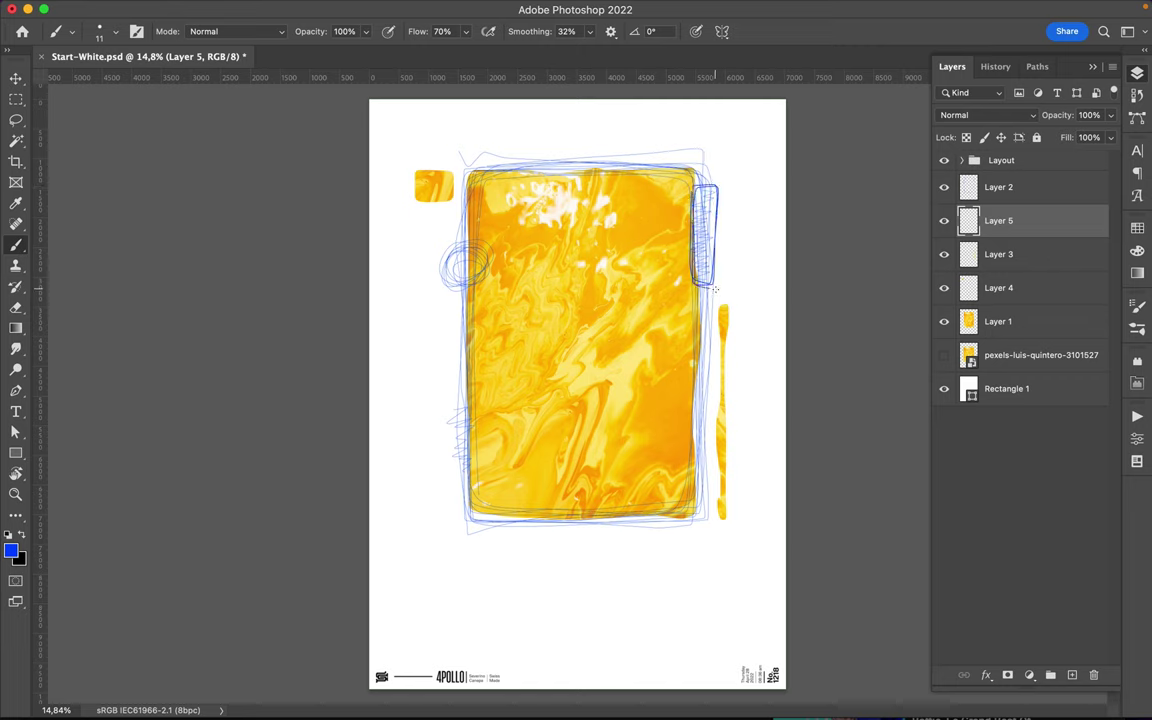
pyautogui.moveTo(719, 282); pyautogui.dragTo(716, 185)
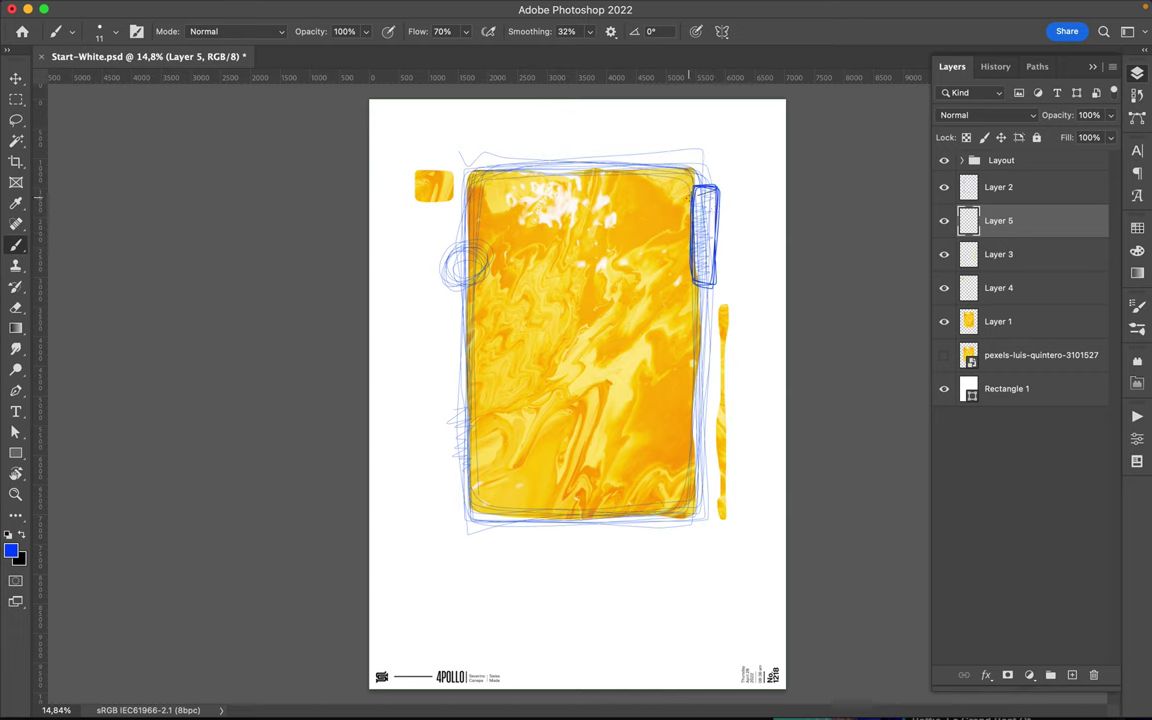
pyautogui.moveTo(723, 200); pyautogui.dragTo(711, 204)
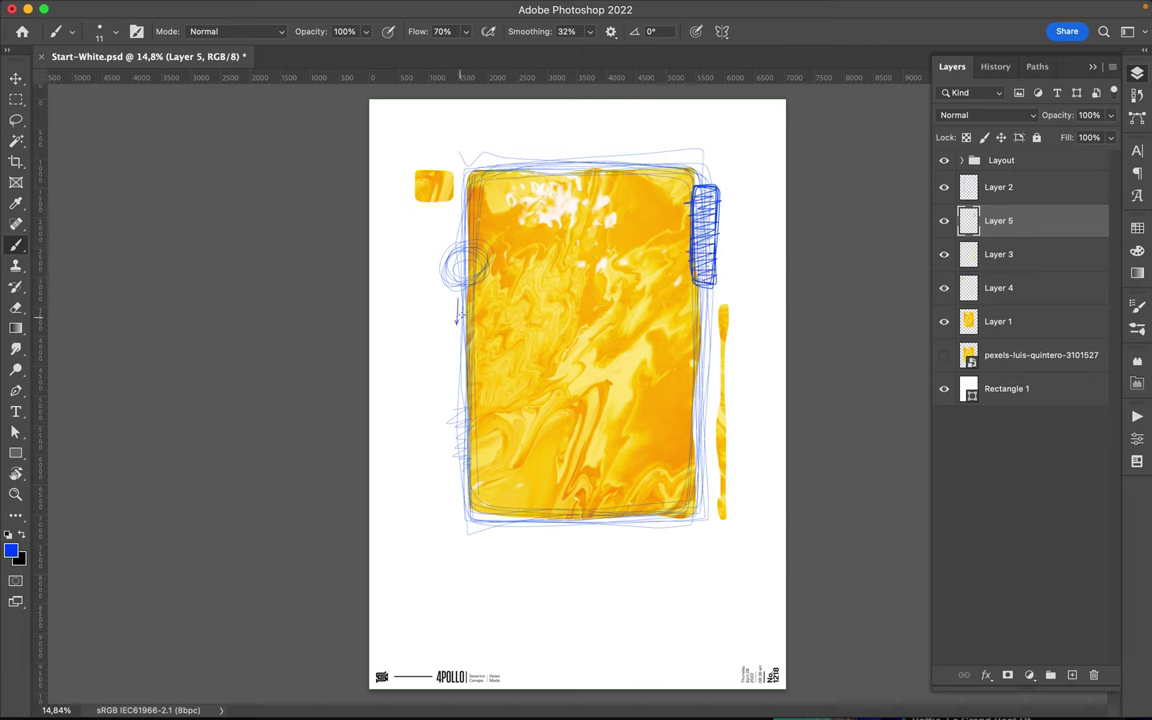
pyautogui.moveTo(488, 492); pyautogui.dragTo(464, 523)
# Step: Outline a doubled blue box at the bottom-right, a line below, and the vertical yellow strip
pyautogui.moveTo(662, 498); pyautogui.dragTo(657, 529)
pyautogui.moveTo(659, 474)
pyautogui.mouseDown()
pyautogui.moveTo(661, 510)
pyautogui.moveTo(703, 528)
pyautogui.mouseUp()
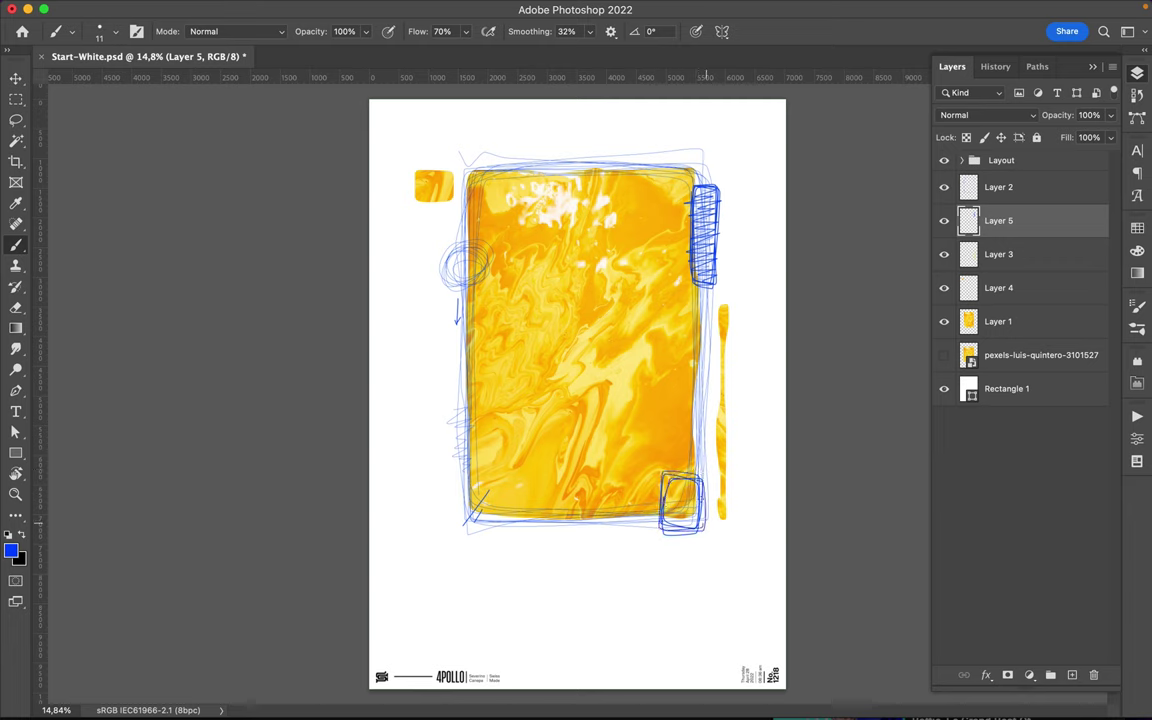
pyautogui.moveTo(660, 478); pyautogui.dragTo(656, 533)
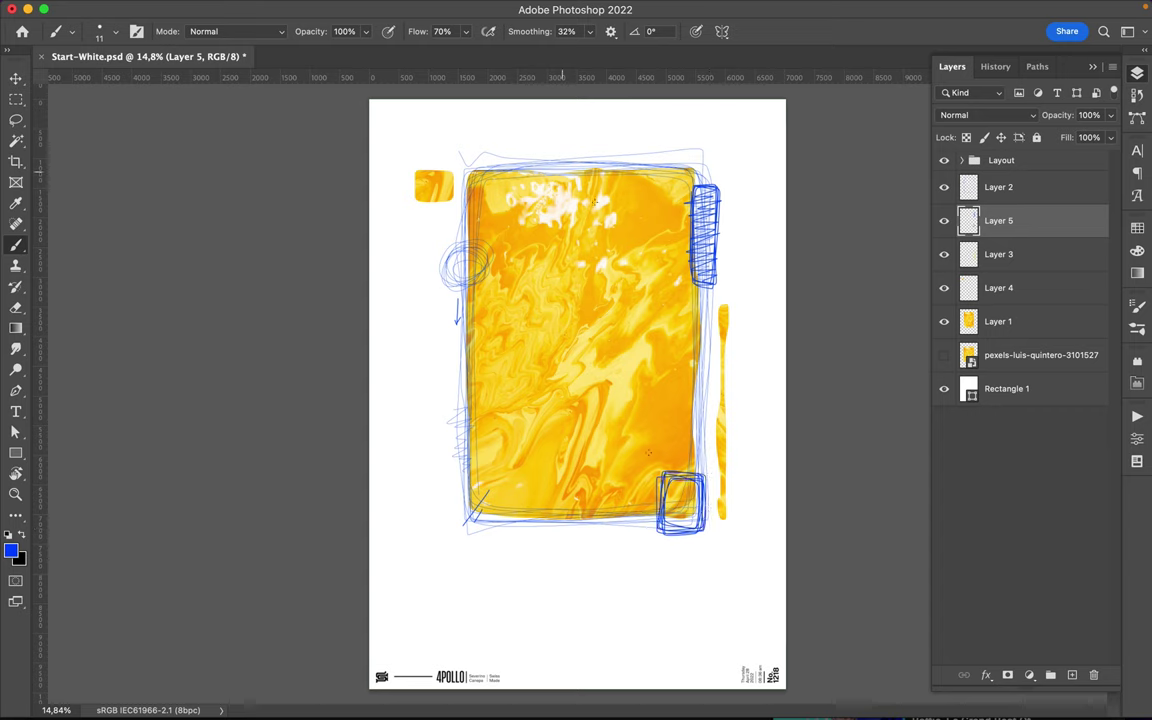
pyautogui.moveTo(545, 519); pyautogui.dragTo(652, 528)
pyautogui.moveTo(718, 380)
pyautogui.mouseDown()
pyautogui.moveTo(718, 457)
pyautogui.moveTo(731, 413)
pyautogui.moveTo(726, 311)
pyautogui.moveTo(716, 412)
pyautogui.mouseUp()
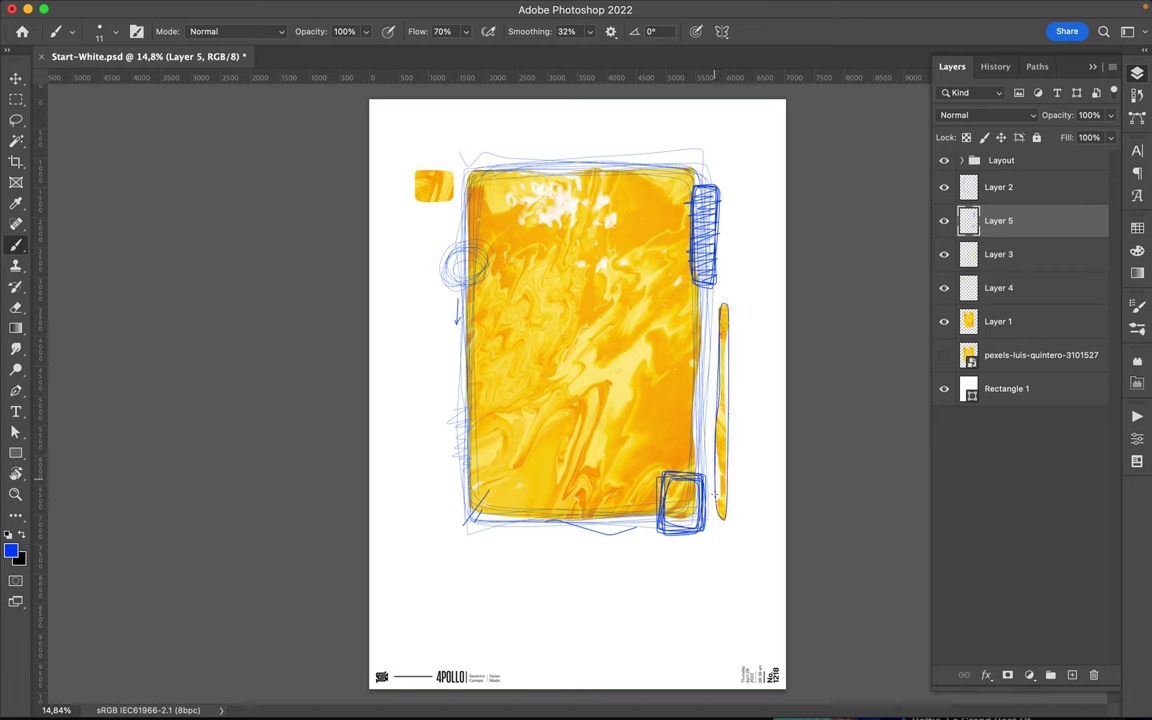
pyautogui.moveTo(727, 516)
pyautogui.mouseDown()
pyautogui.moveTo(718, 310)
pyautogui.moveTo(716, 425)
pyautogui.mouseUp()
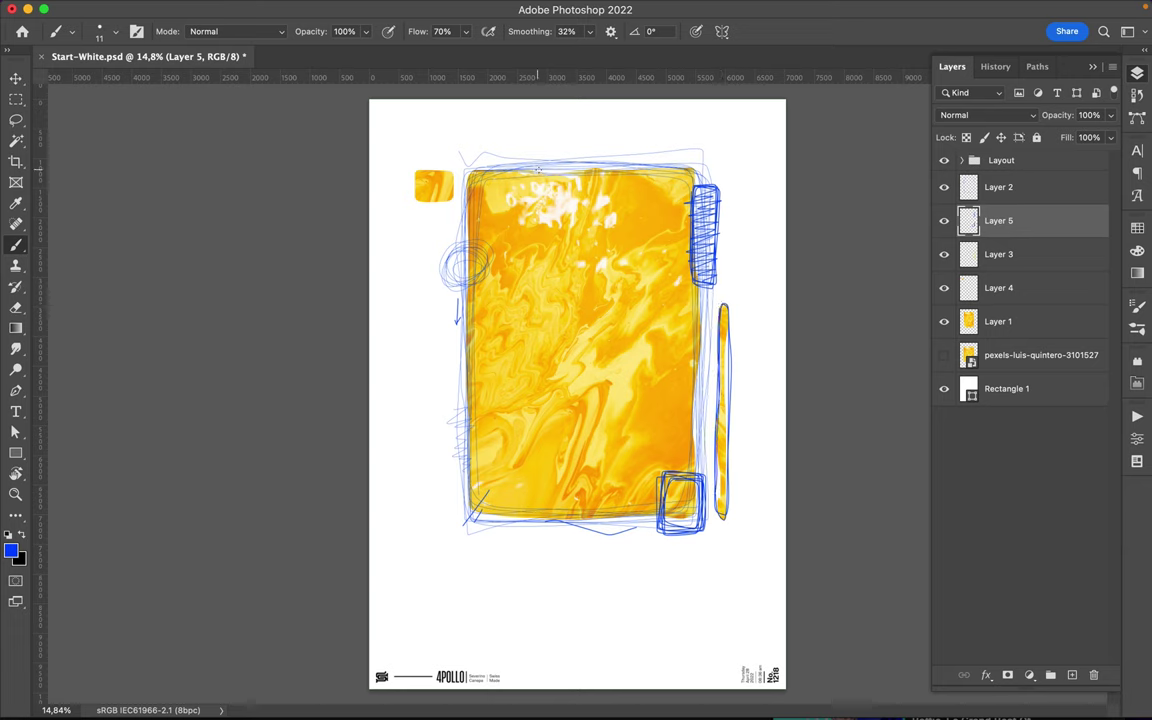
pyautogui.rightClick(716, 282)
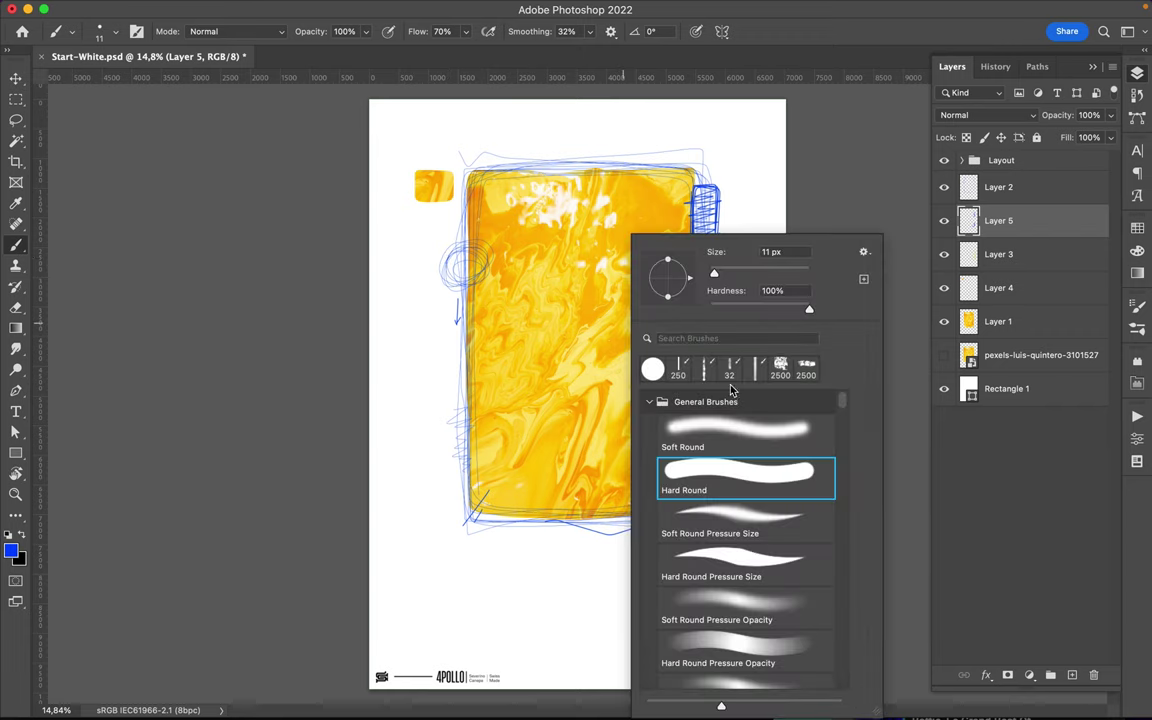
# Step: Thicken the brush to 20 px and paint a bold blue box at the top-left
pyautogui.moveTo(719, 271); pyautogui.dragTo(718, 273)
pyautogui.press('Return')
pyautogui.moveTo(475, 186); pyautogui.dragTo(475, 246)
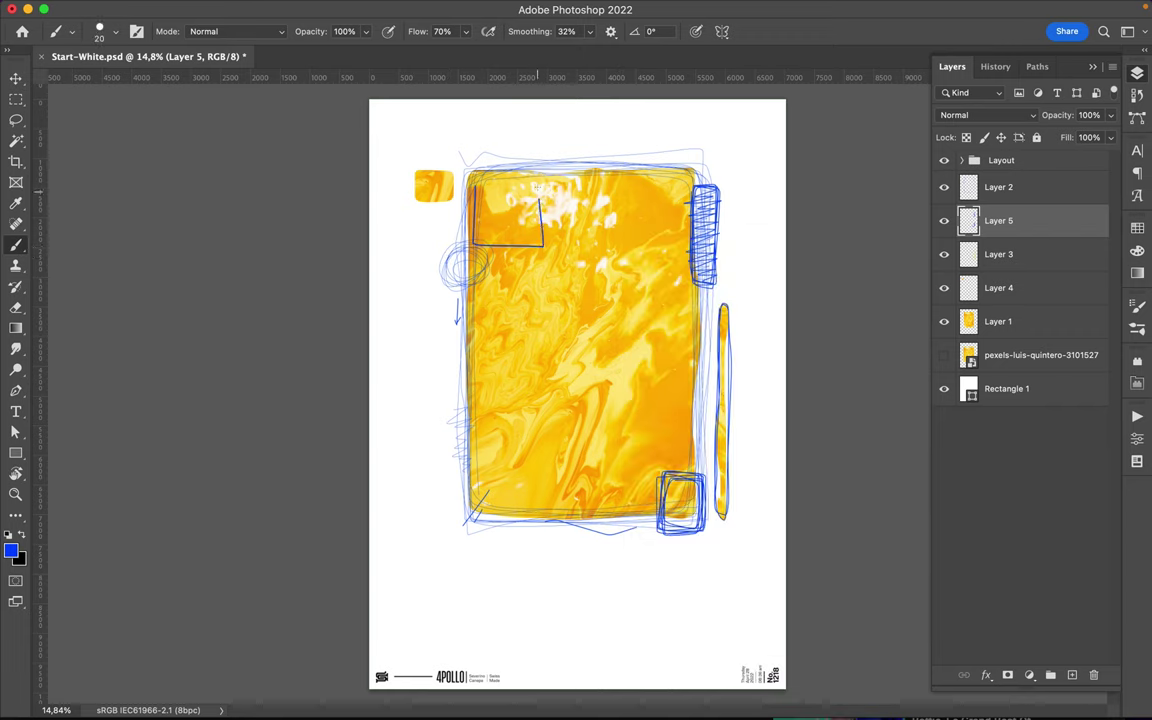
pyautogui.moveTo(541, 188); pyautogui.dragTo(496, 248)
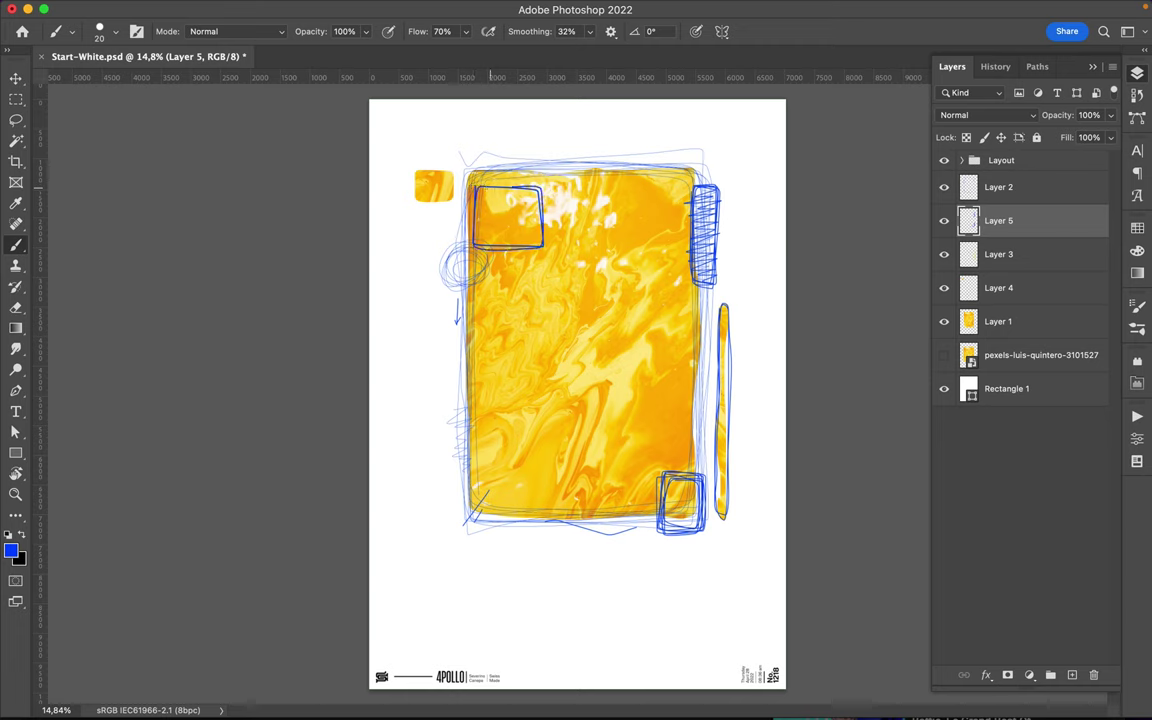
pyautogui.moveTo(472, 188); pyautogui.dragTo(535, 246)
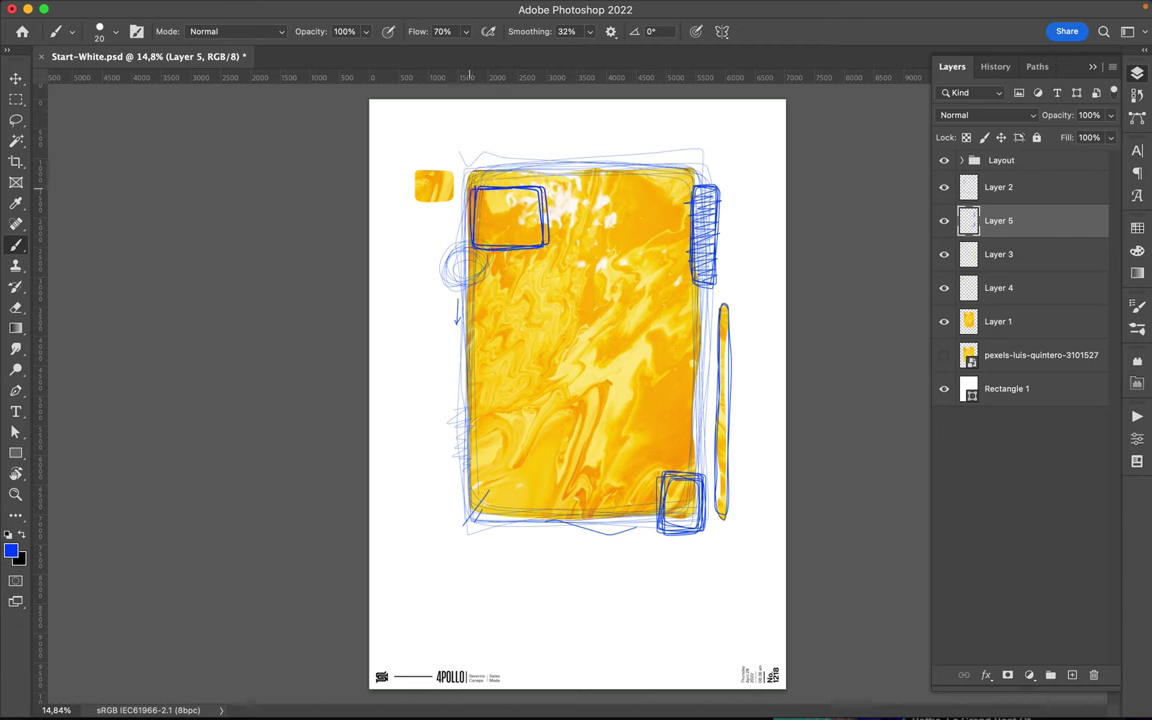
pyautogui.moveTo(477, 186); pyautogui.dragTo(522, 186)
# Step: Paint two short vertical blue bars near the bottom left
pyautogui.scroll(3, 715, 165)
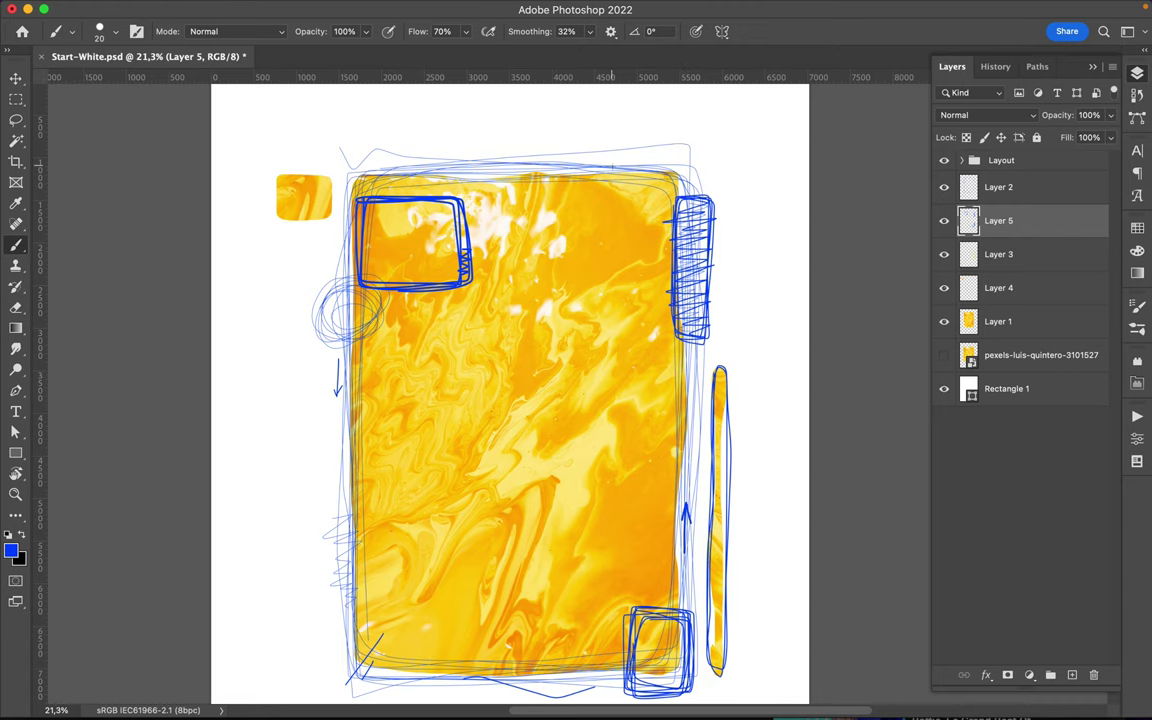
pyautogui.scroll(-3, 635, 290)
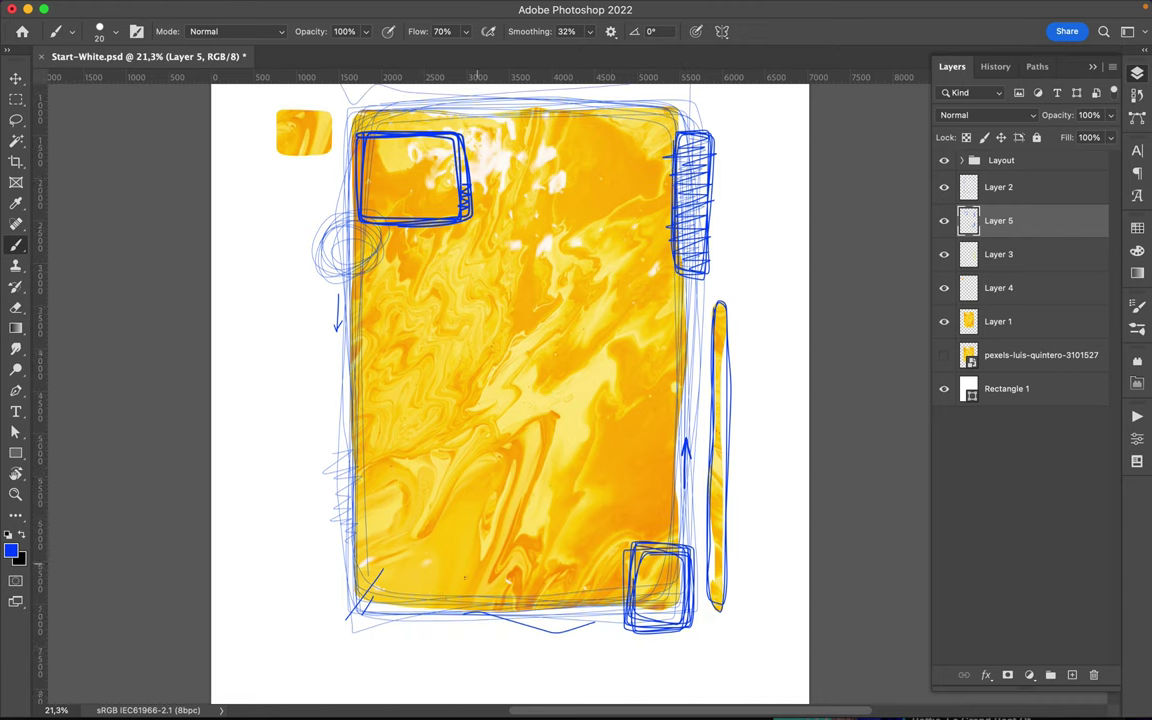
pyautogui.moveTo(417, 557); pyautogui.dragTo(412, 648)
pyautogui.scroll(-2, 560, 420)
pyautogui.scroll(-2, 668, 326)
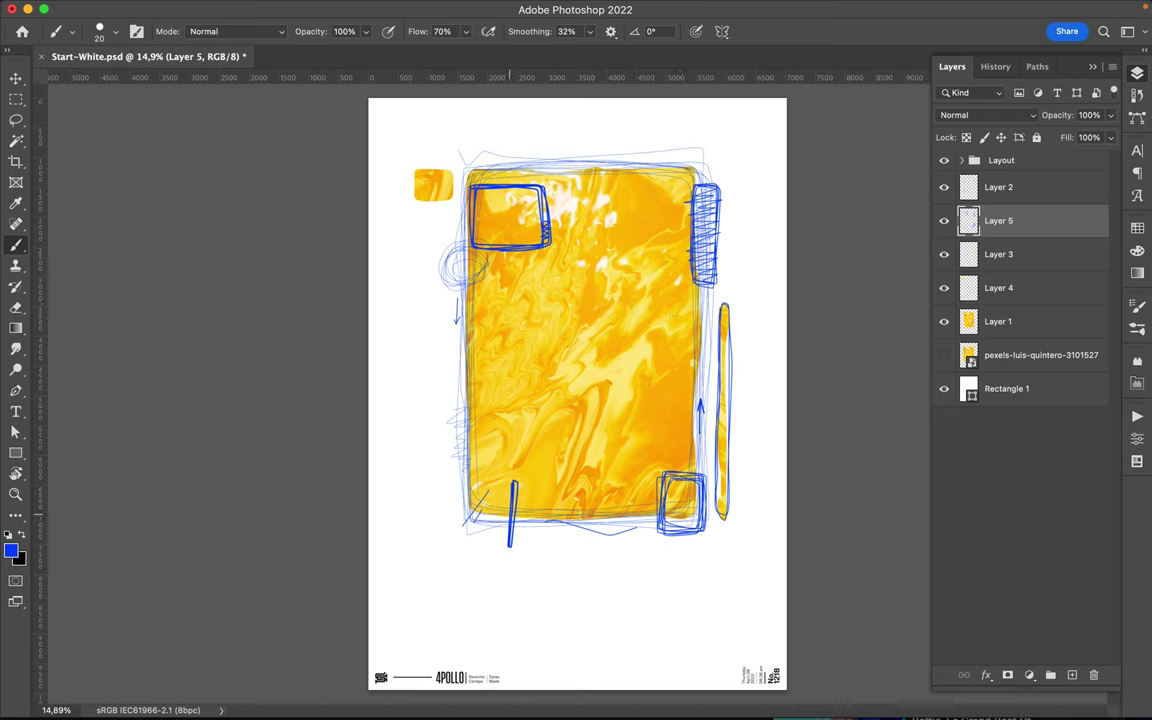
pyautogui.moveTo(521, 500); pyautogui.dragTo(520, 542)
# Step: Add Layer 6 and sample a colour from the marbled image as the paint colour
pyautogui.click(783, 8)
pyautogui.click(771, 44)
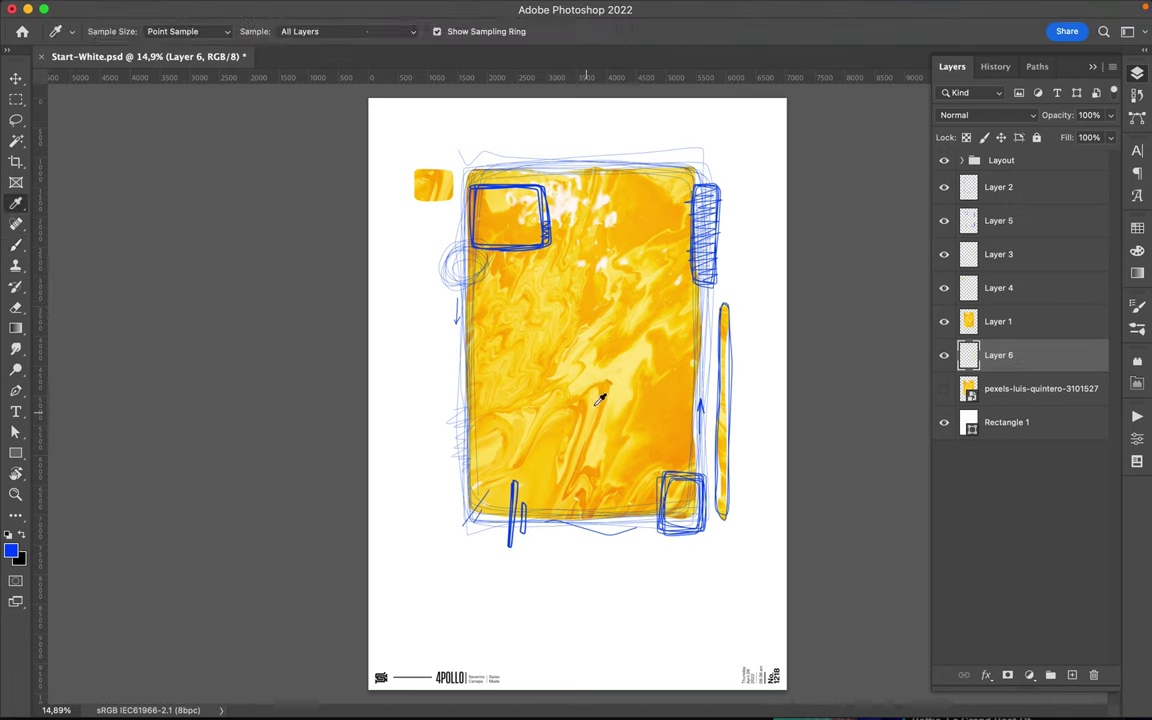
pyautogui.click(600, 400)
# Step: Brush loose orange zigzags below, around the small square, along the top and at lower left
pyautogui.press('b')
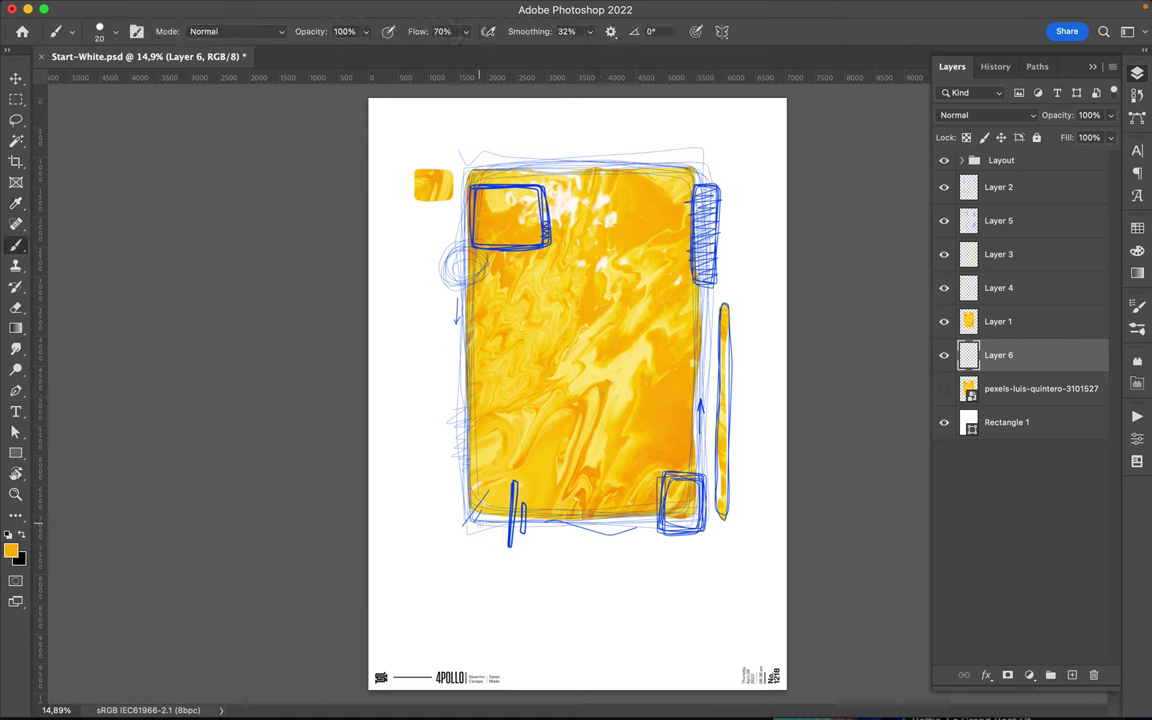
pyautogui.moveTo(500, 521)
pyautogui.mouseDown()
pyautogui.moveTo(467, 568)
pyautogui.moveTo(538, 521)
pyautogui.moveTo(537, 648)
pyautogui.moveTo(660, 525)
pyautogui.moveTo(785, 487)
pyautogui.moveTo(700, 440)
pyautogui.mouseUp()
pyautogui.moveTo(398, 200); pyautogui.dragTo(458, 230)
pyautogui.moveTo(465, 162)
pyautogui.mouseDown()
pyautogui.moveTo(543, 160)
pyautogui.moveTo(528, 152)
pyautogui.moveTo(654, 117)
pyautogui.moveTo(743, 318)
pyautogui.mouseUp()
pyautogui.moveTo(425, 462); pyautogui.dragTo(389, 580)
# Step: Shrink the brush to a very thin size
pyautogui.rightClick(538, 297)
pyautogui.moveTo(520, 273); pyautogui.dragTo(511, 274)
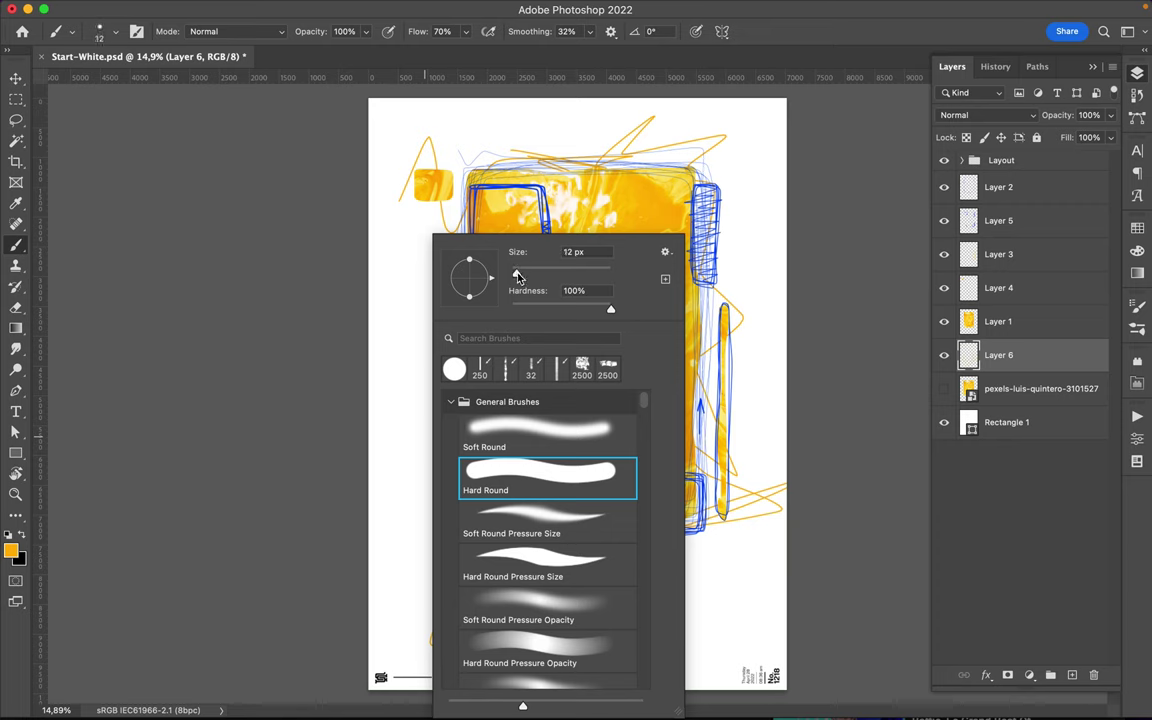
pyautogui.press('Return')
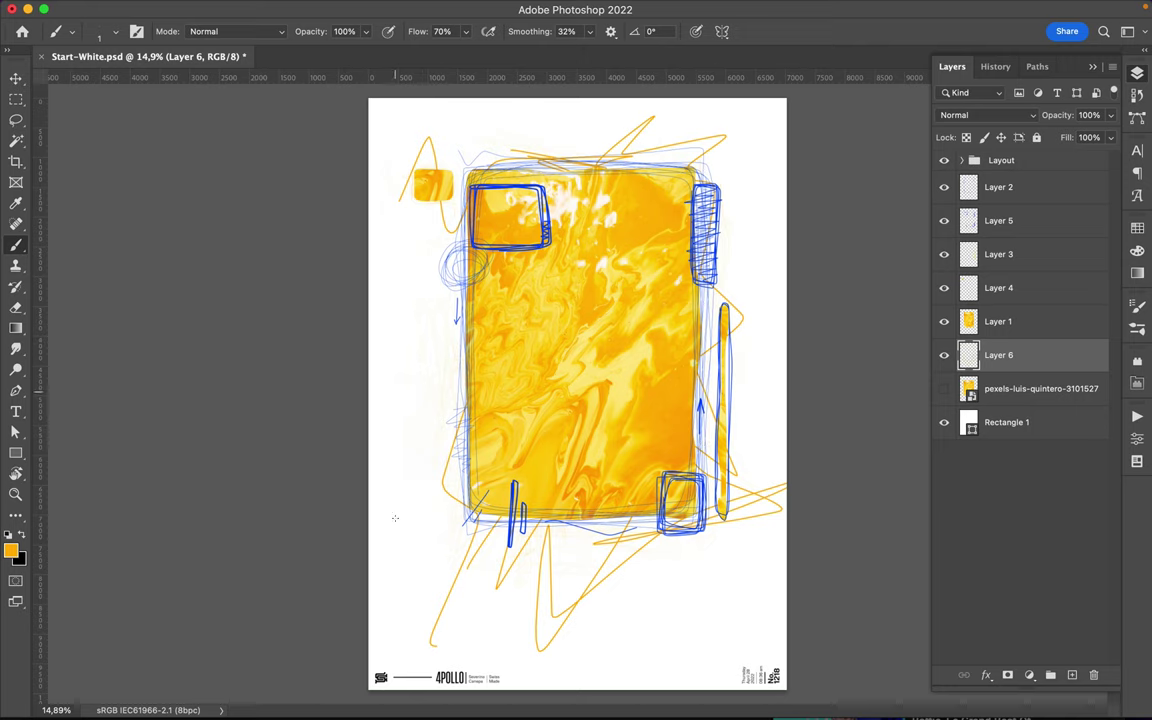
pyautogui.rightClick(462, 305)
# Step: Set the brush to 9 px and paint faint strokes left of, below and above the artwork
pyautogui.write('9')
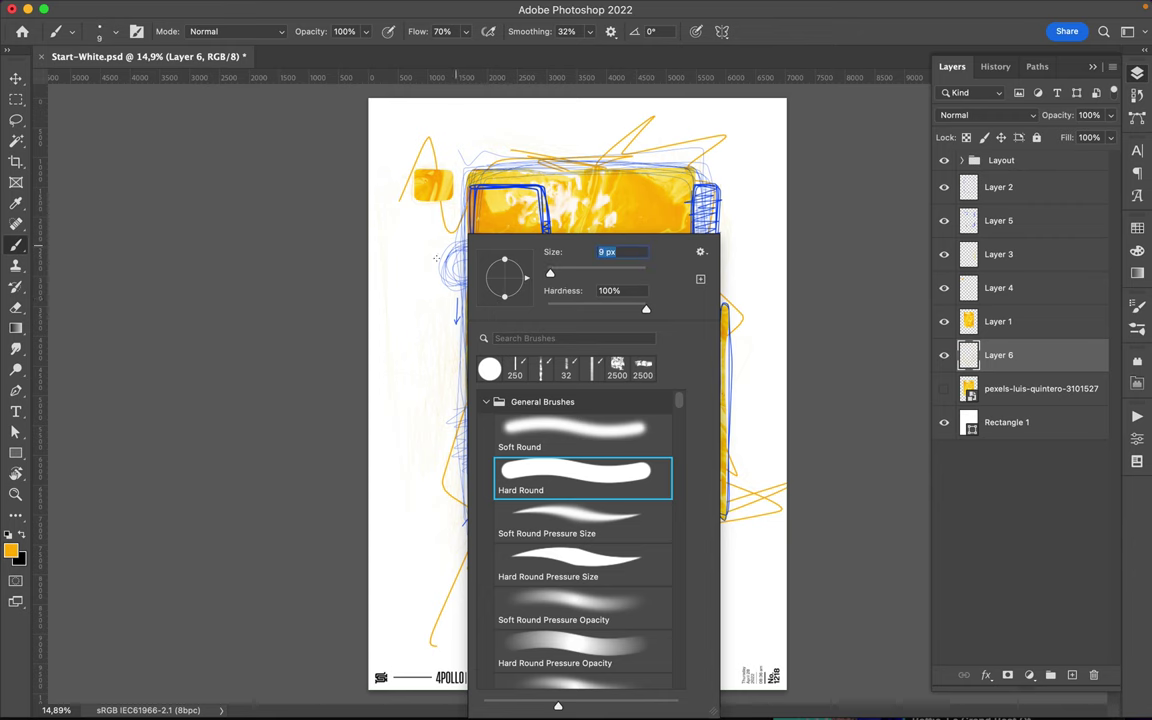
pyautogui.press('Return')
pyautogui.moveTo(395, 240); pyautogui.dragTo(480, 287)
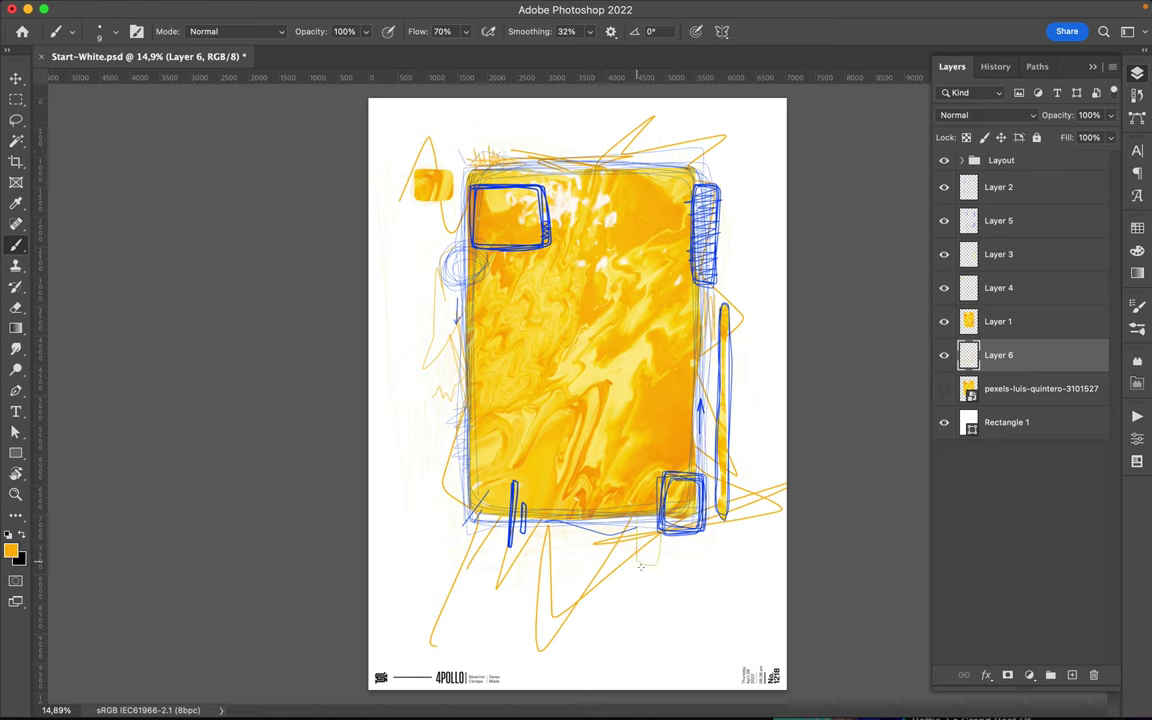
pyautogui.moveTo(636, 538); pyautogui.dragTo(661, 564)
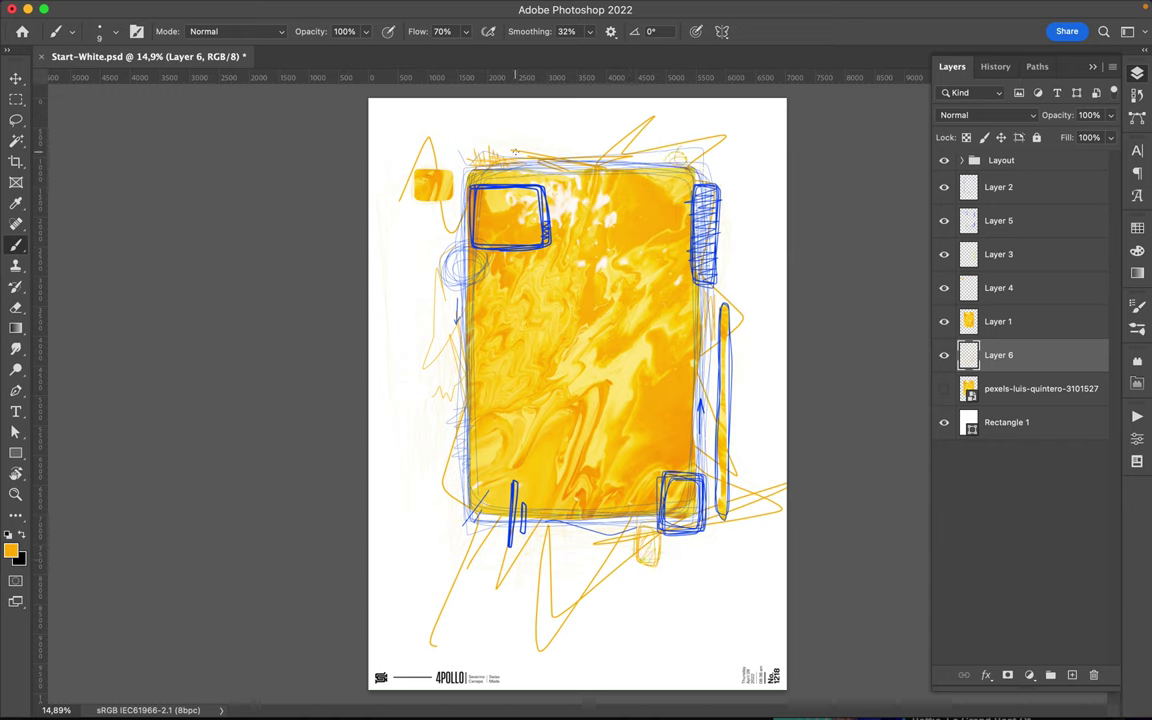
pyautogui.moveTo(515, 152); pyautogui.dragTo(565, 163)
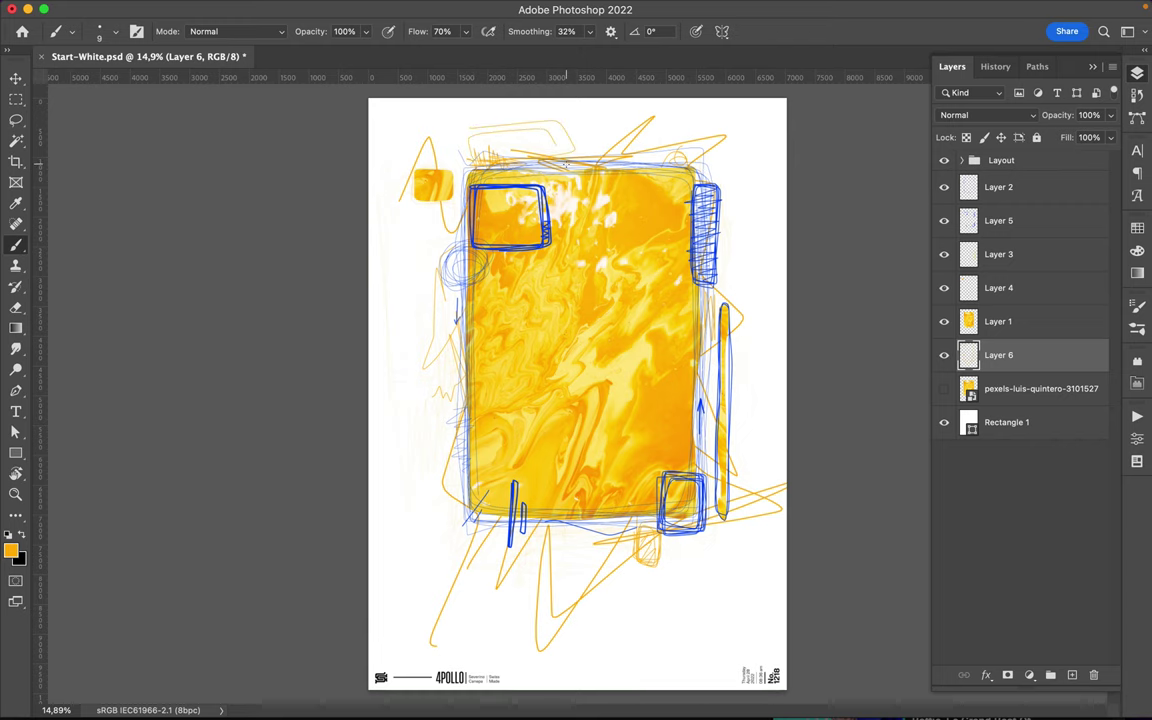
# Step: Set the brush to 105 px and paint a thick orange bracket with marks at the lower left
pyautogui.rightClick(627, 240)
pyautogui.write('105')
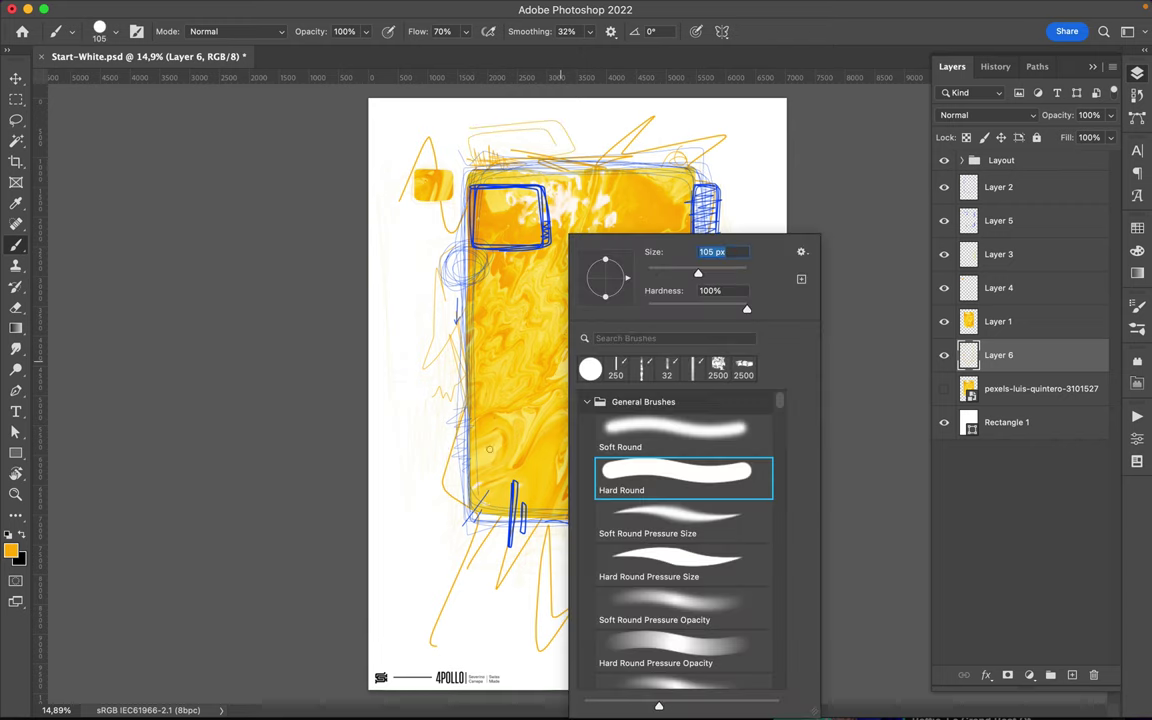
pyautogui.press('Return')
pyautogui.moveTo(472, 466); pyautogui.dragTo(545, 531)
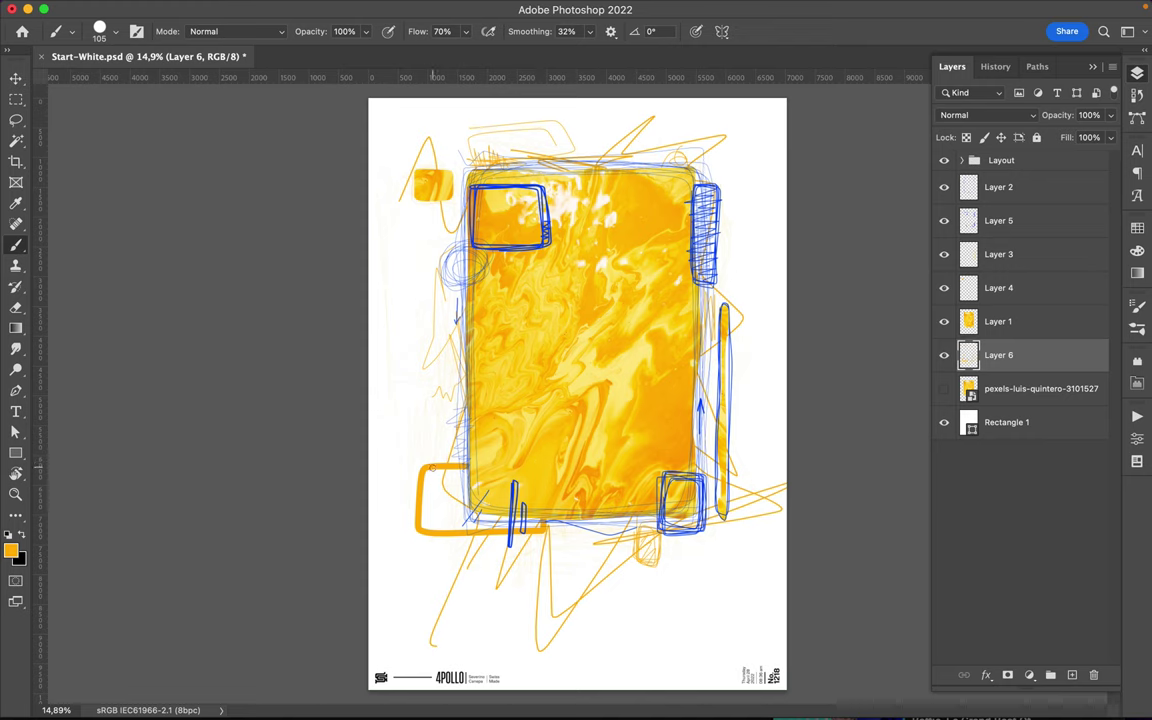
pyautogui.moveTo(428, 478); pyautogui.dragTo(449, 553)
# Step: Paint an orange bracket with crossbar beside the hatched bar, plus short marks at left and right
pyautogui.moveTo(719, 186); pyautogui.dragTo(719, 258)
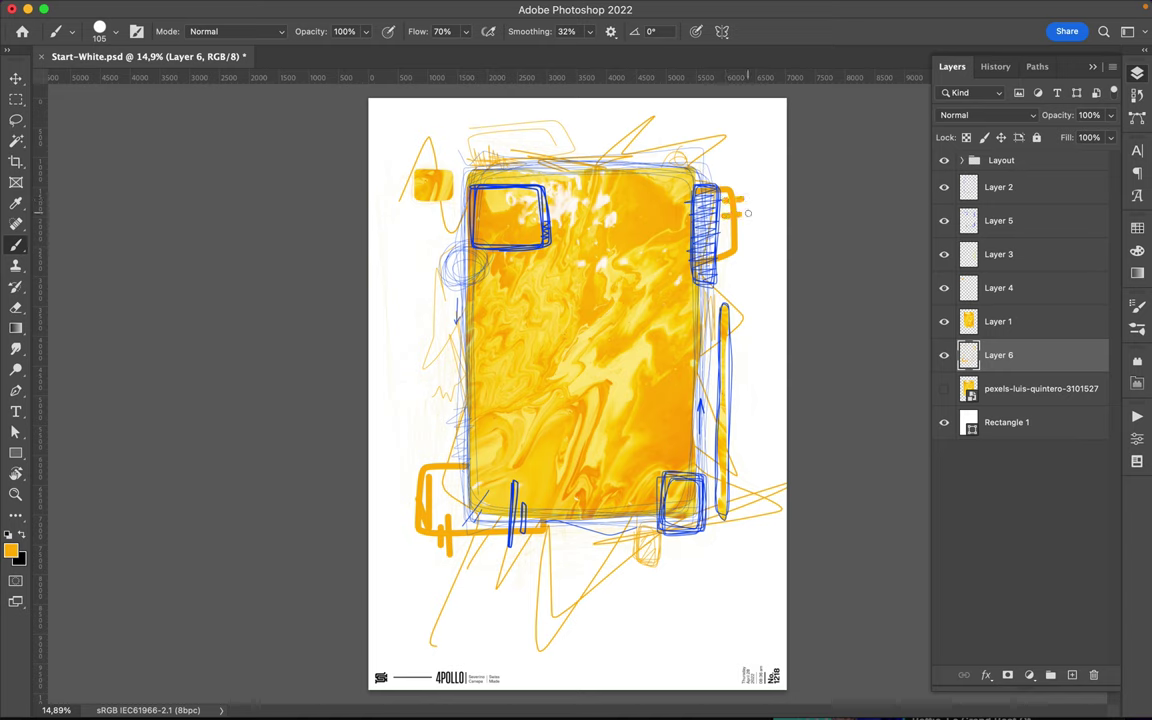
pyautogui.moveTo(723, 211); pyautogui.dragTo(753, 210)
pyautogui.moveTo(432, 440); pyautogui.dragTo(458, 458)
pyautogui.moveTo(736, 345); pyautogui.dragTo(740, 388)
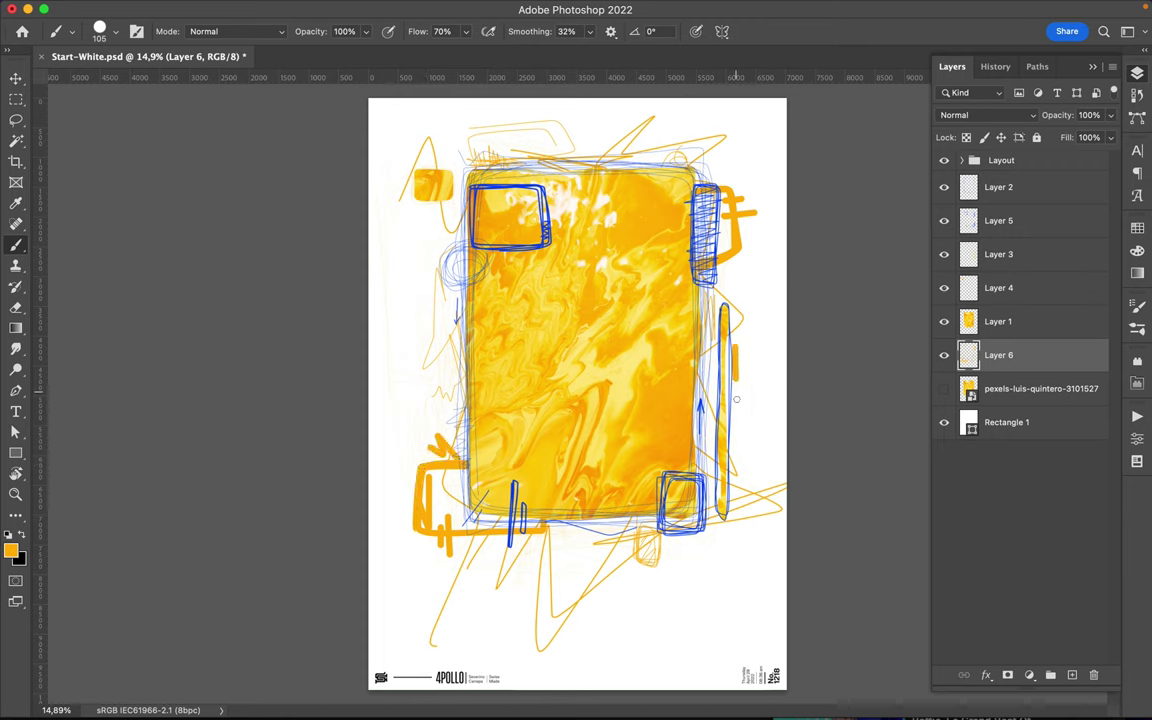
pyautogui.moveTo(409, 195); pyautogui.dragTo(413, 259)
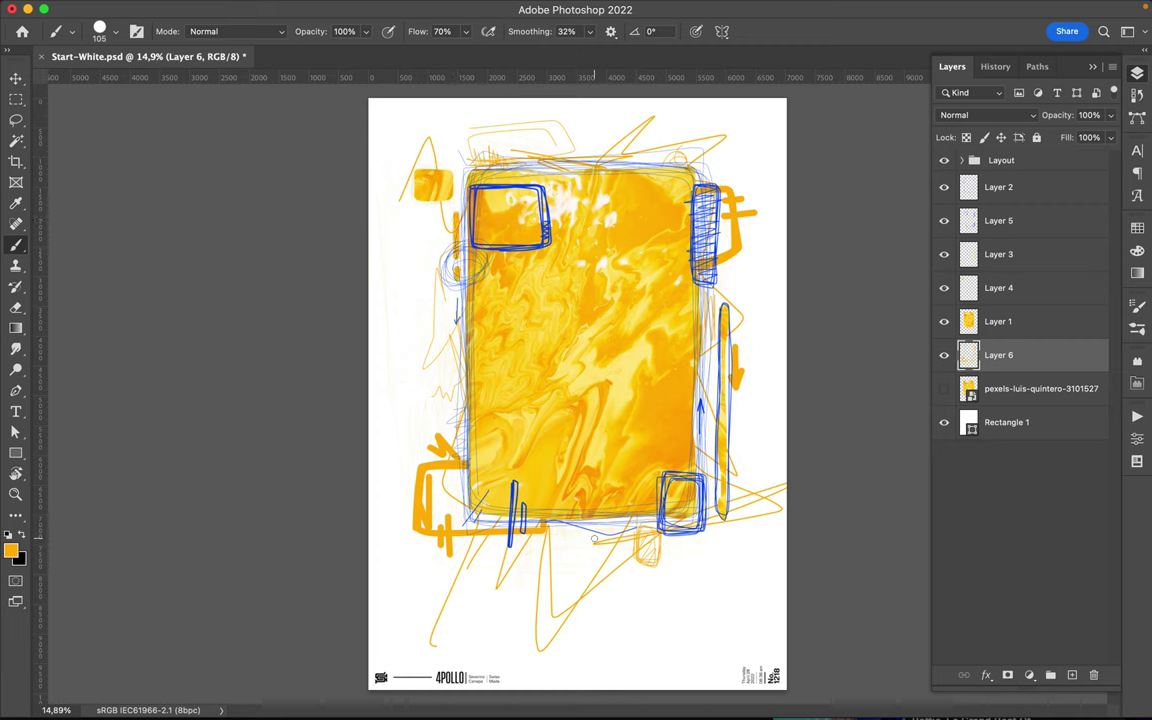
pyautogui.rightClick(637, 319)
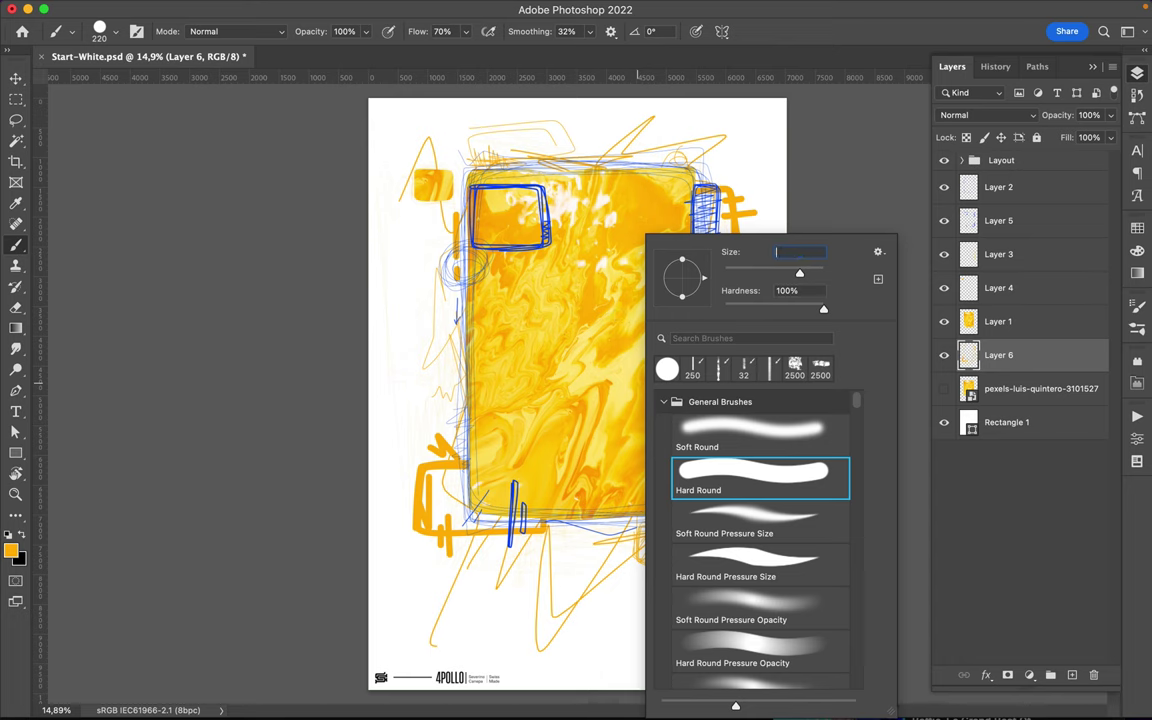
# Step: Sample a pale yellow from the artwork and paint a yellow stroke below the rectangle
pyautogui.press('i')
pyautogui.press('Return')
pyautogui.press('i')
pyautogui.click(634, 352)
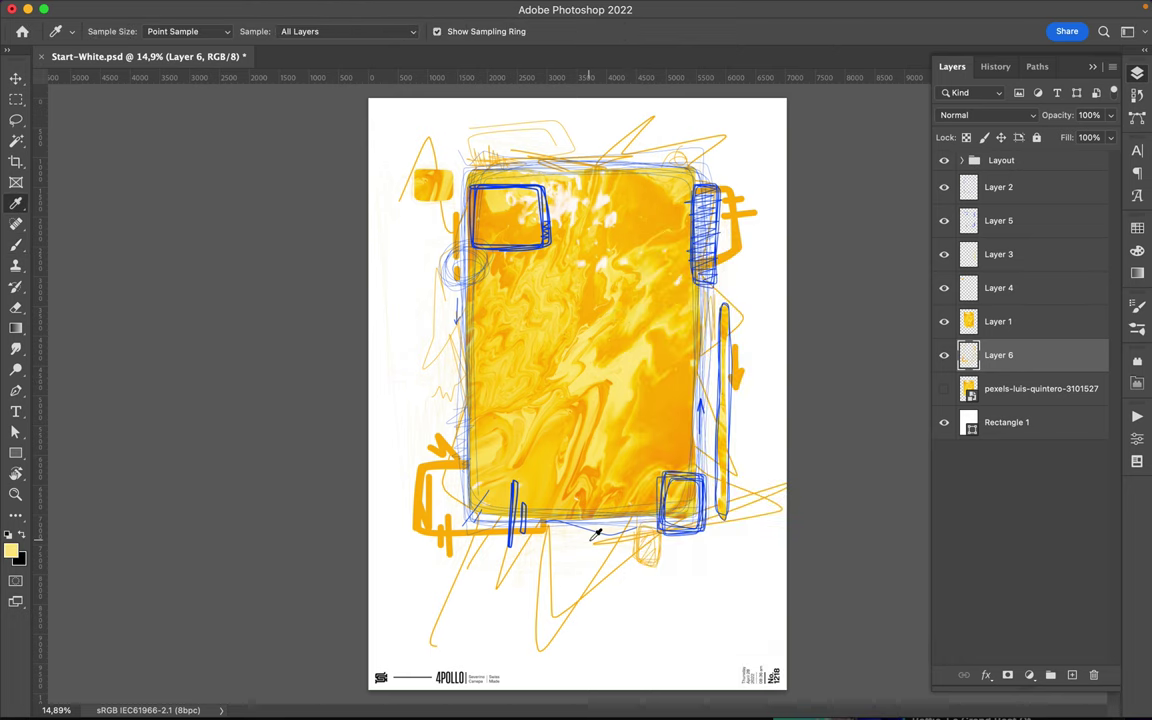
pyautogui.press('b')
pyautogui.moveTo(570, 530); pyautogui.dragTo(678, 548)
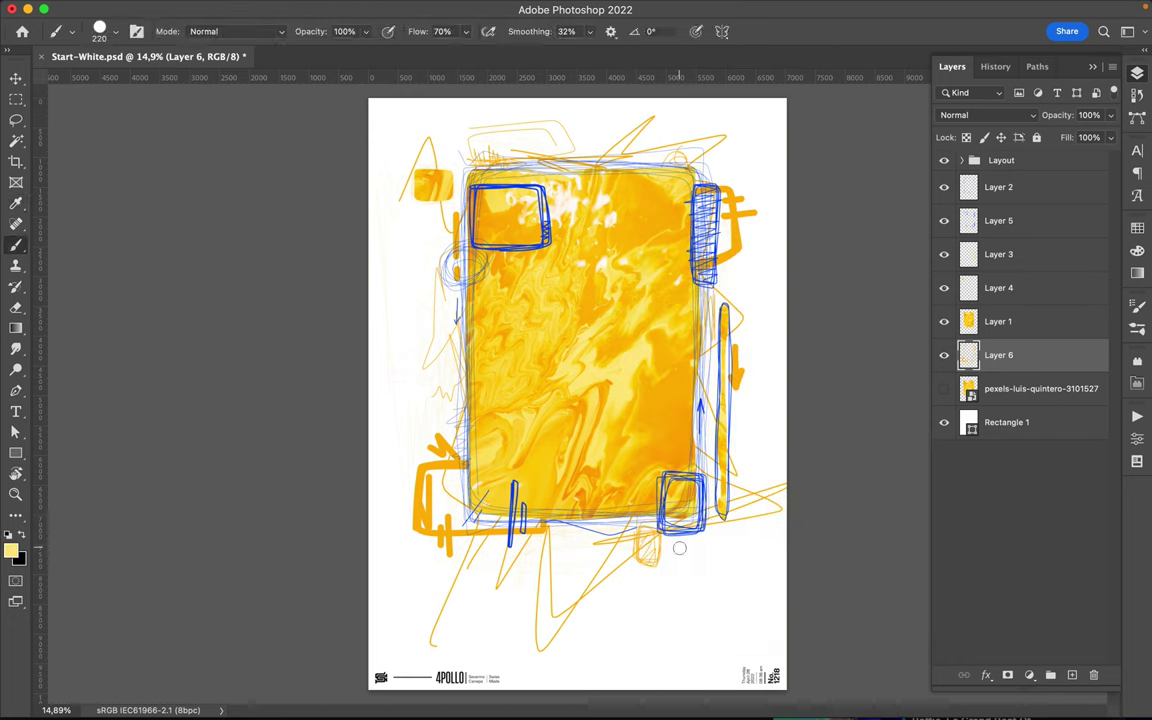
# Step: On a new layer below Layer 6, paint a pale yellow bottom band and a top tab
pyautogui.keyDown('ctrl'); pyautogui.click(1072, 675); pyautogui.keyUp('ctrl')
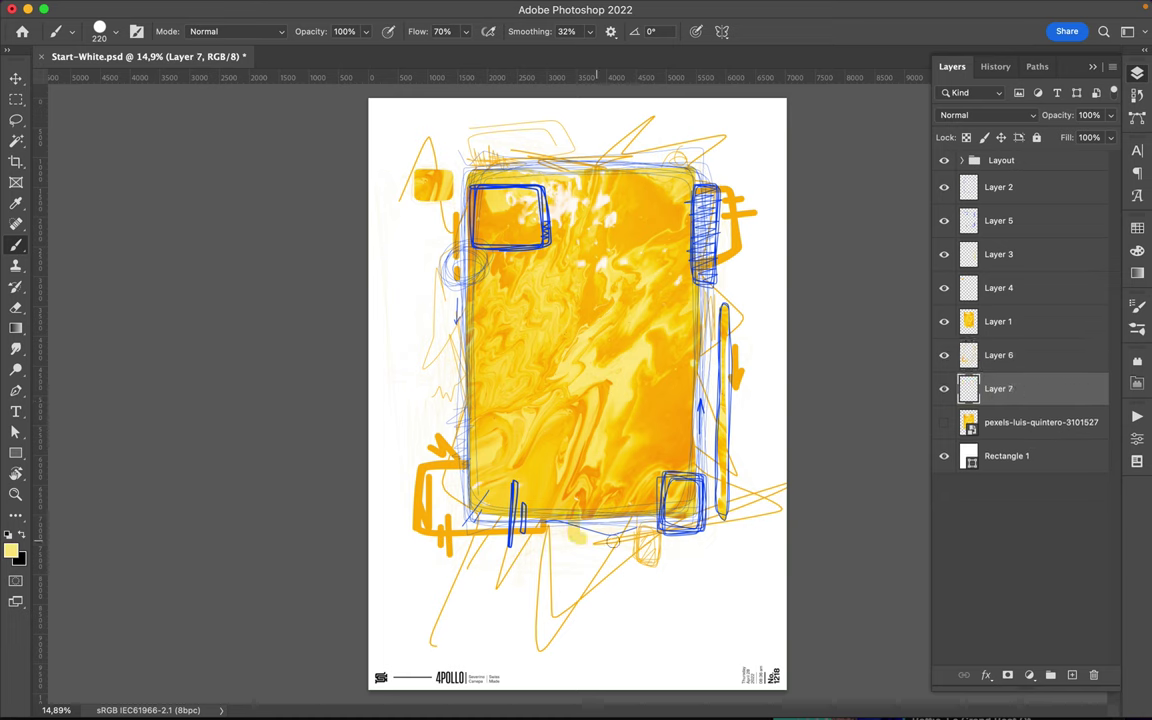
pyautogui.moveTo(585, 540); pyautogui.dragTo(655, 542)
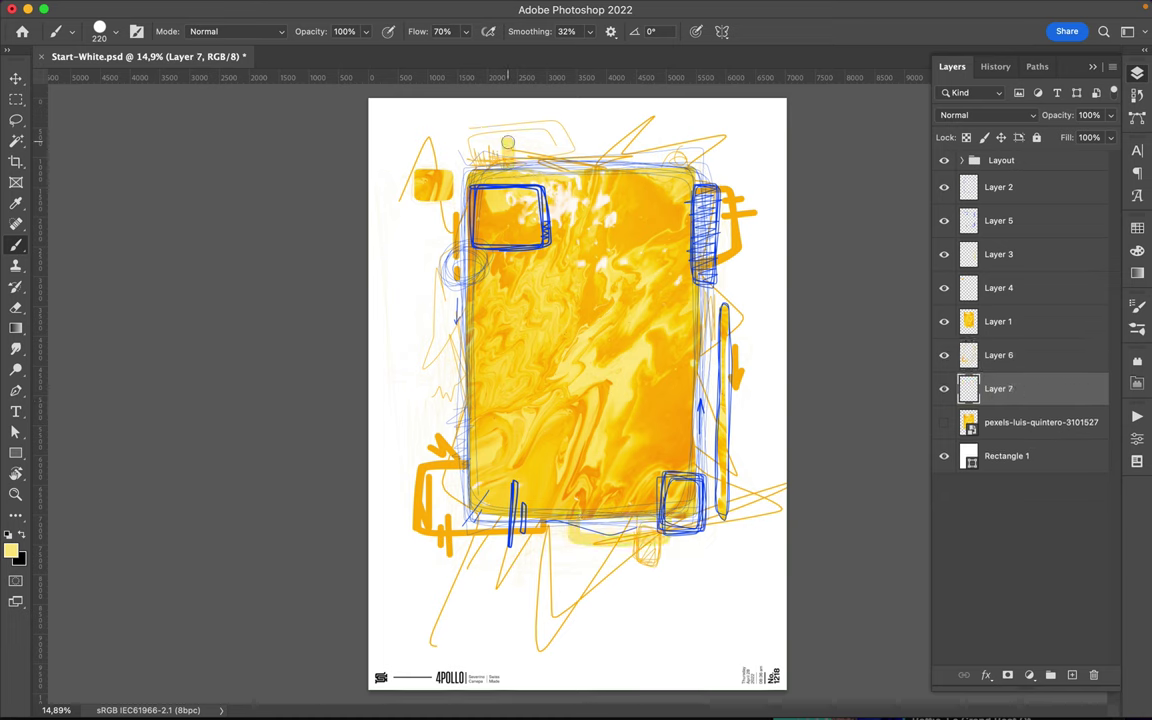
pyautogui.moveTo(516, 147); pyautogui.dragTo(586, 147)
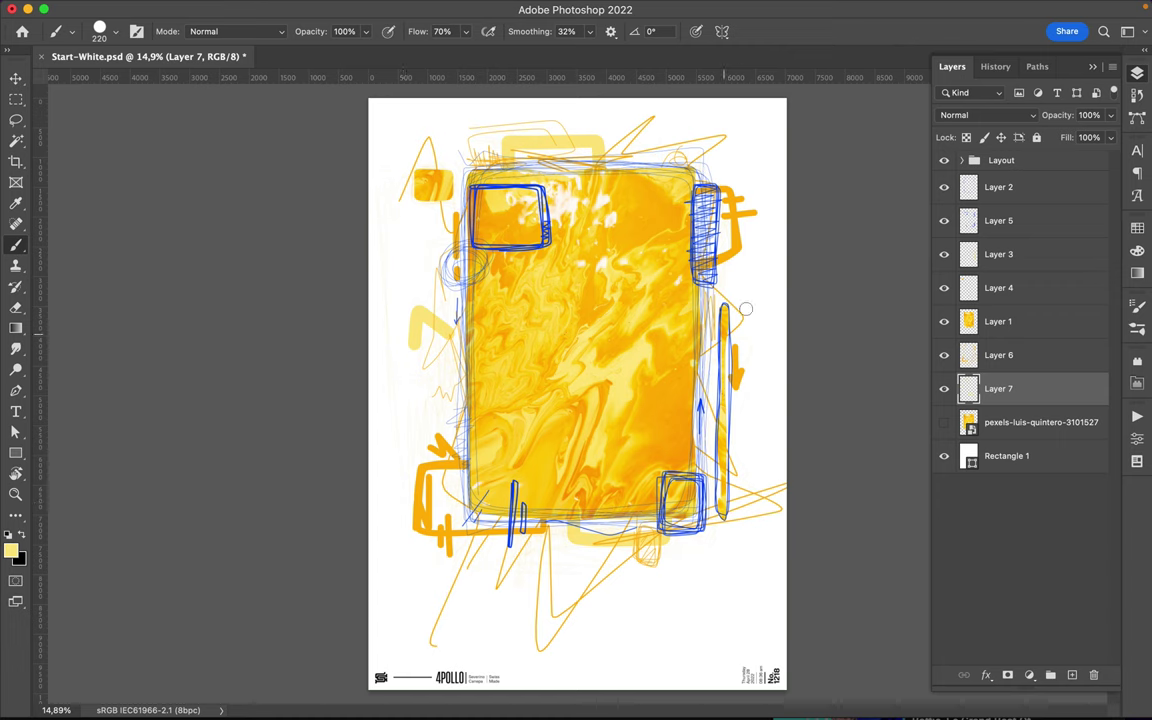
# Step: Reduce the brush size to 12 px
pyautogui.rightClick(595, 380)
pyautogui.moveTo(712, 277); pyautogui.dragTo(673, 277)
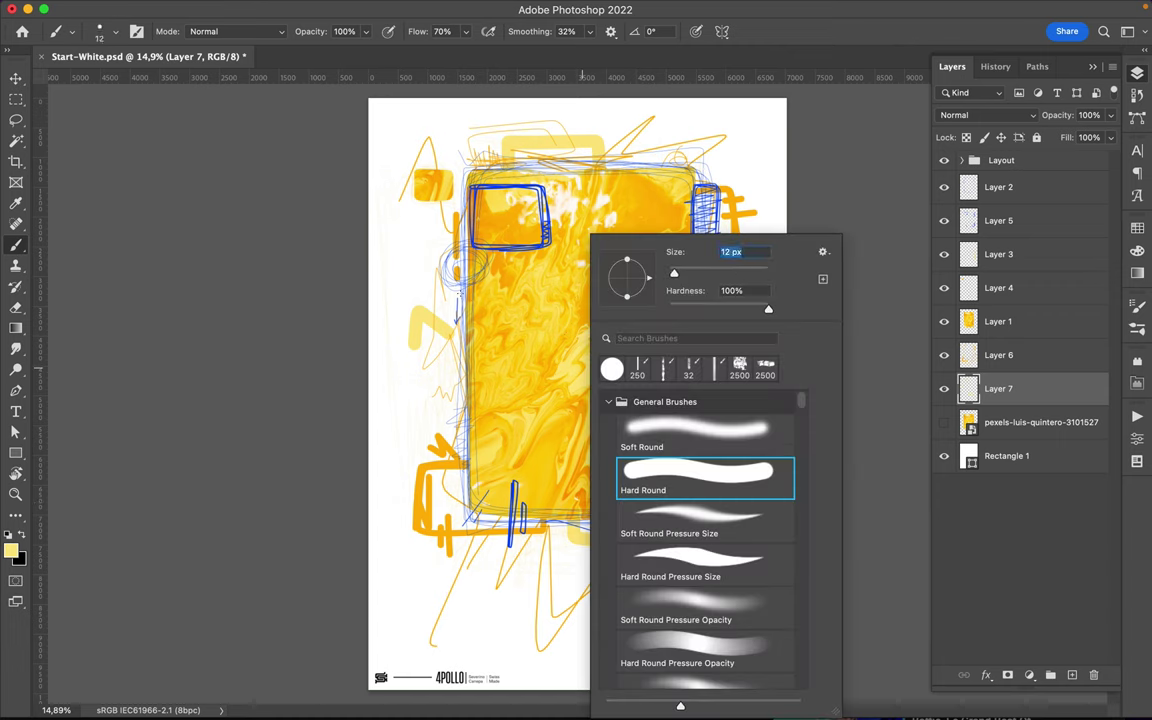
pyautogui.click(420, 262)
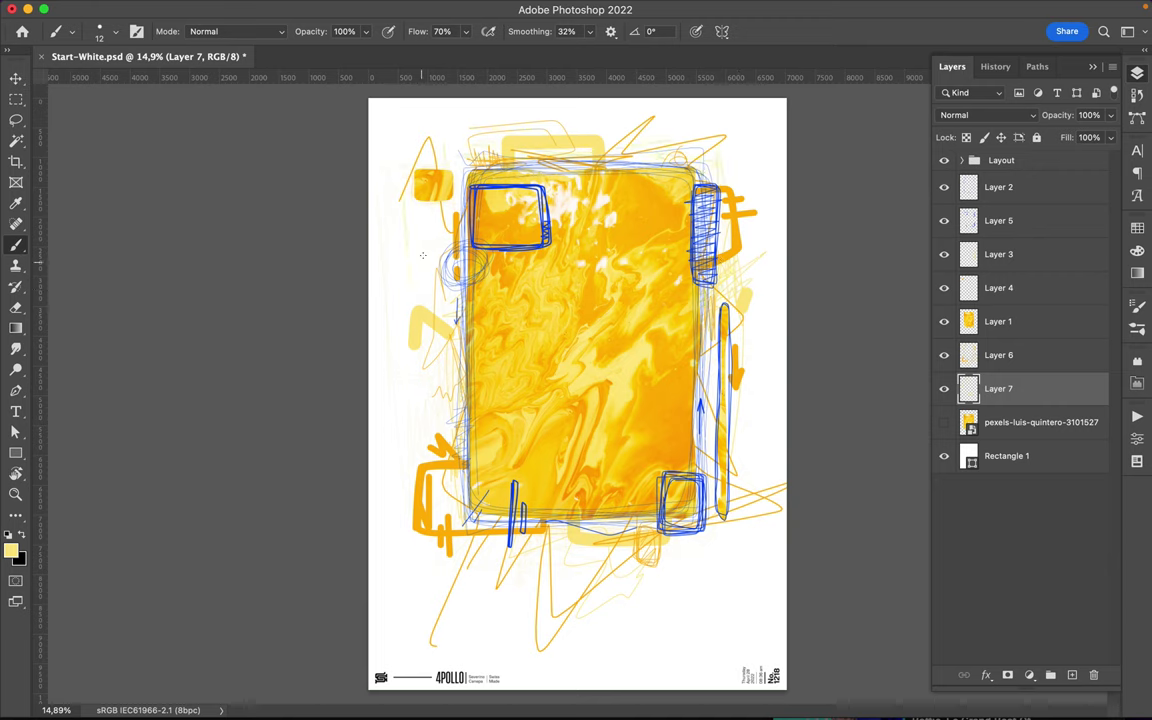
pyautogui.rightClick(480, 300)
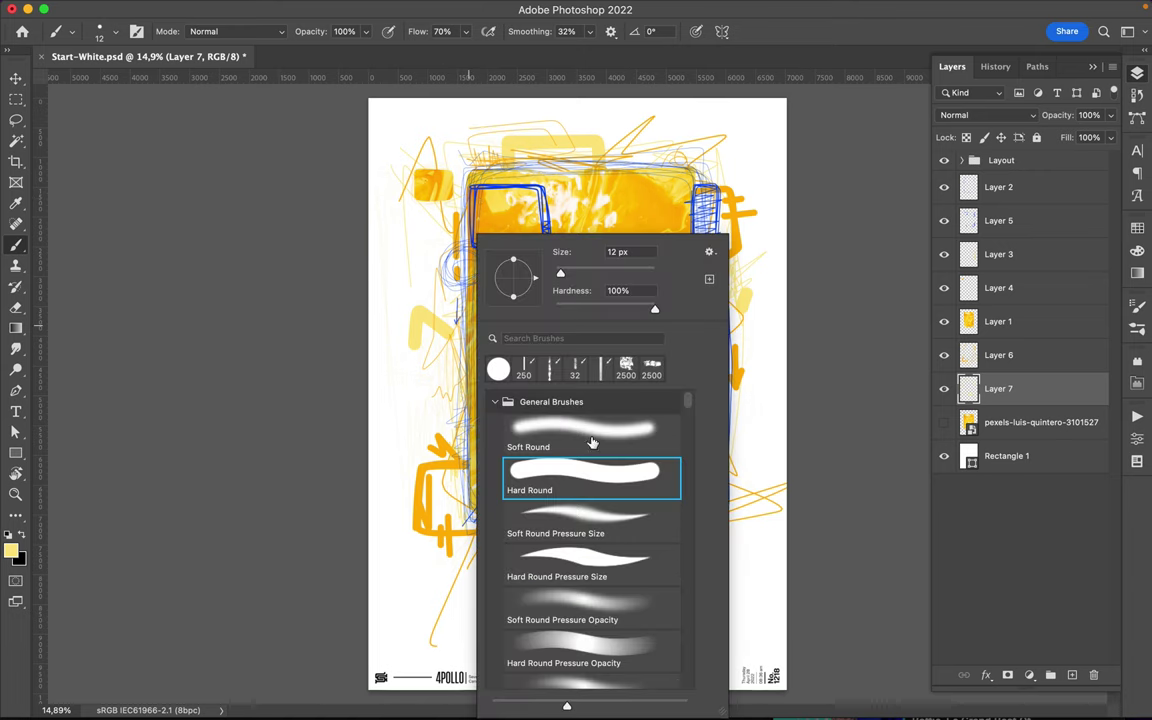
# Step: Set an 84 px blue brush and paint a blue hook above the rectangle
pyautogui.write('84')
pyautogui.press('Return')
pyautogui.click(978, 268)
pyautogui.moveTo(652, 165)
pyautogui.mouseDown()
pyautogui.moveTo(652, 130)
pyautogui.moveTo(673, 121)
pyautogui.mouseUp()
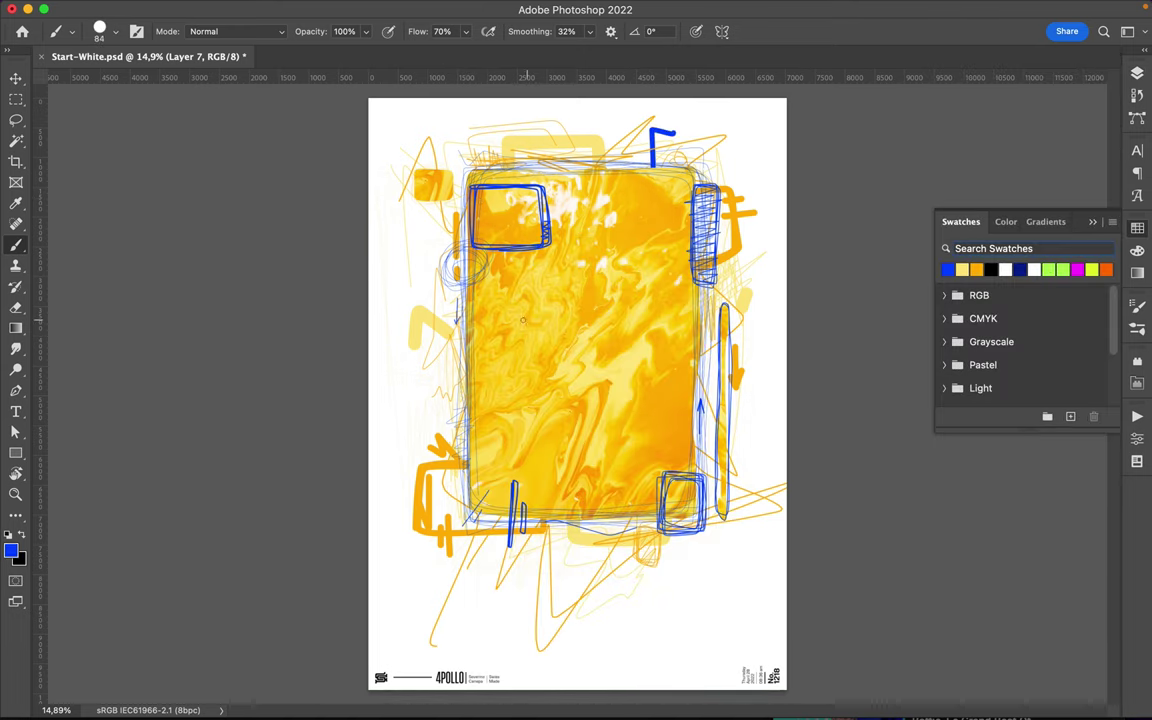
# Step: On a new top layer, paint short blue bars left of the rectangle and near the lower-right box
pyautogui.press('F7')
pyautogui.hotkey('alt', '.')
pyautogui.hotkey('ctrl', 'shift', 'alt', 'n')
pyautogui.moveTo(460, 373)
pyautogui.mouseDown()
pyautogui.moveTo(484, 373)
pyautogui.moveTo(472, 363)
pyautogui.mouseUp()
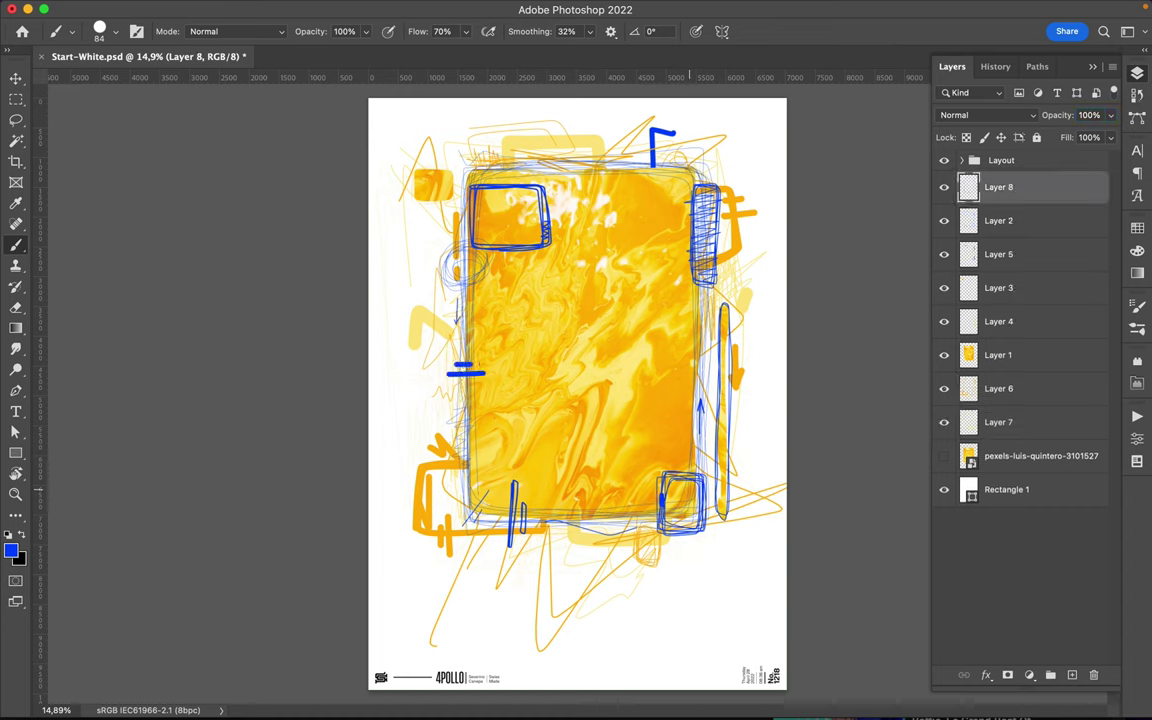
pyautogui.moveTo(695, 476); pyautogui.dragTo(702, 508)
pyautogui.moveTo(667, 451); pyautogui.dragTo(671, 422)
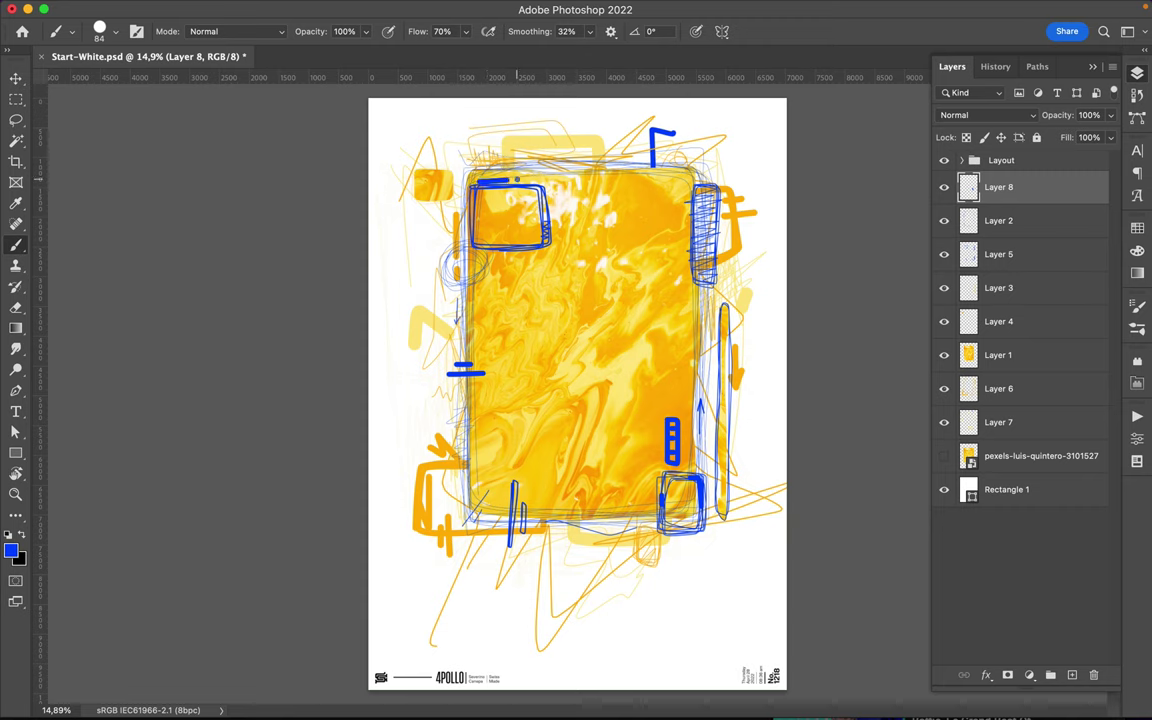
# Step: Paint a blue curve under the small circle and a long blue arc at upper right, then add a layer above the photo
pyautogui.moveTo(483, 268); pyautogui.dragTo(437, 272)
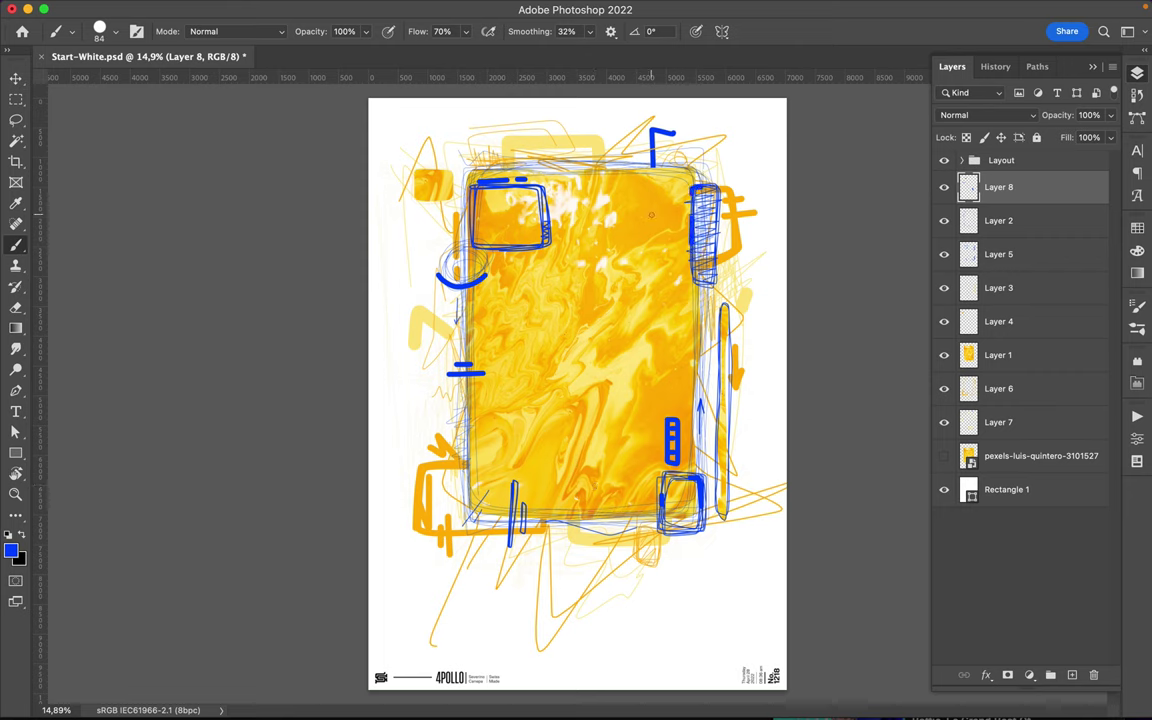
pyautogui.moveTo(608, 268); pyautogui.dragTo(651, 209)
pyautogui.hotkey('ctrl', 'z')
pyautogui.moveTo(617, 293); pyautogui.dragTo(652, 222)
pyautogui.hotkey('ctrl', 'z')
pyautogui.moveTo(622, 303); pyautogui.dragTo(663, 180)
pyautogui.hotkey('ctrl', 'z')
pyautogui.moveTo(633, 307); pyautogui.dragTo(676, 196)
pyautogui.moveTo(713, 158); pyautogui.dragTo(718, 149)
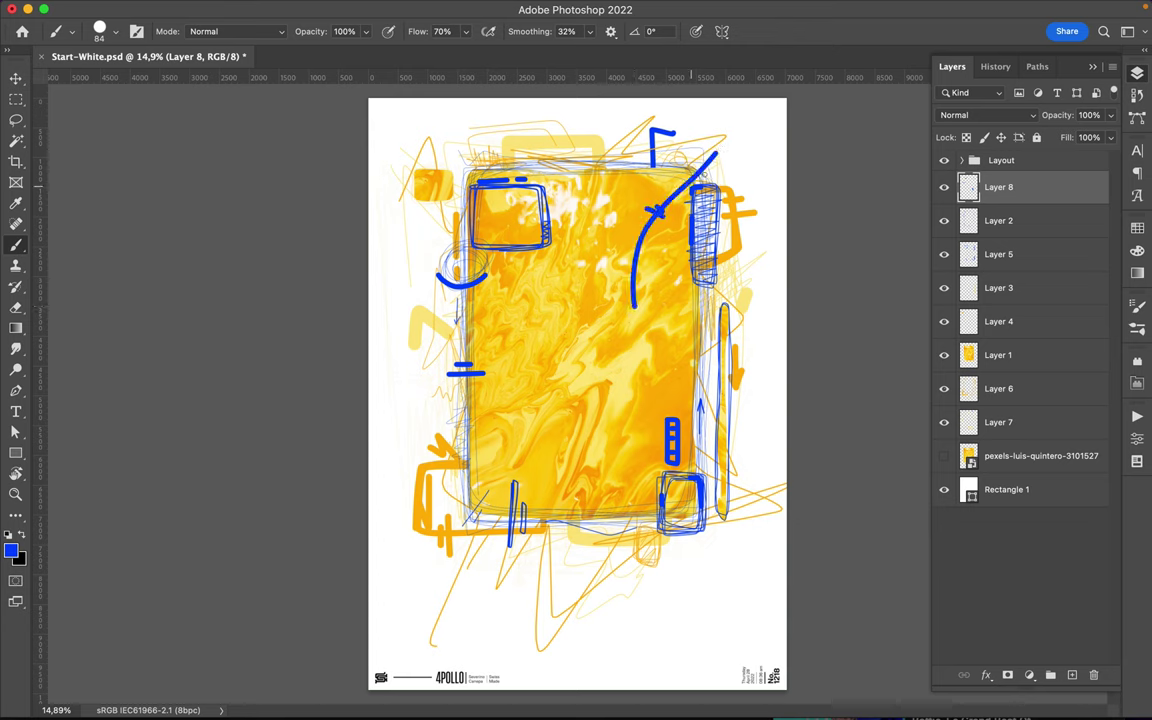
pyautogui.click(1040, 455)
pyautogui.click(1072, 675)
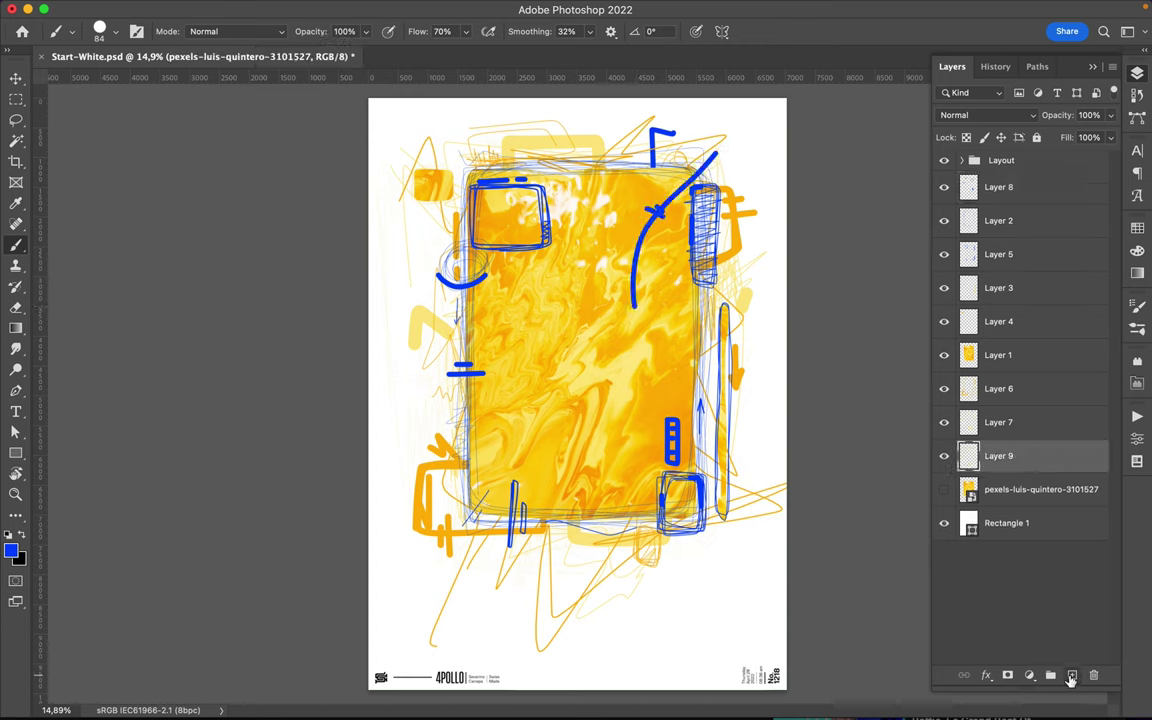
# Step: With a 300 px brush, paint a thick blue C-shape at lower left
pyautogui.rightClick(480, 420)
pyautogui.moveTo(632, 276); pyautogui.dragTo(638, 273)
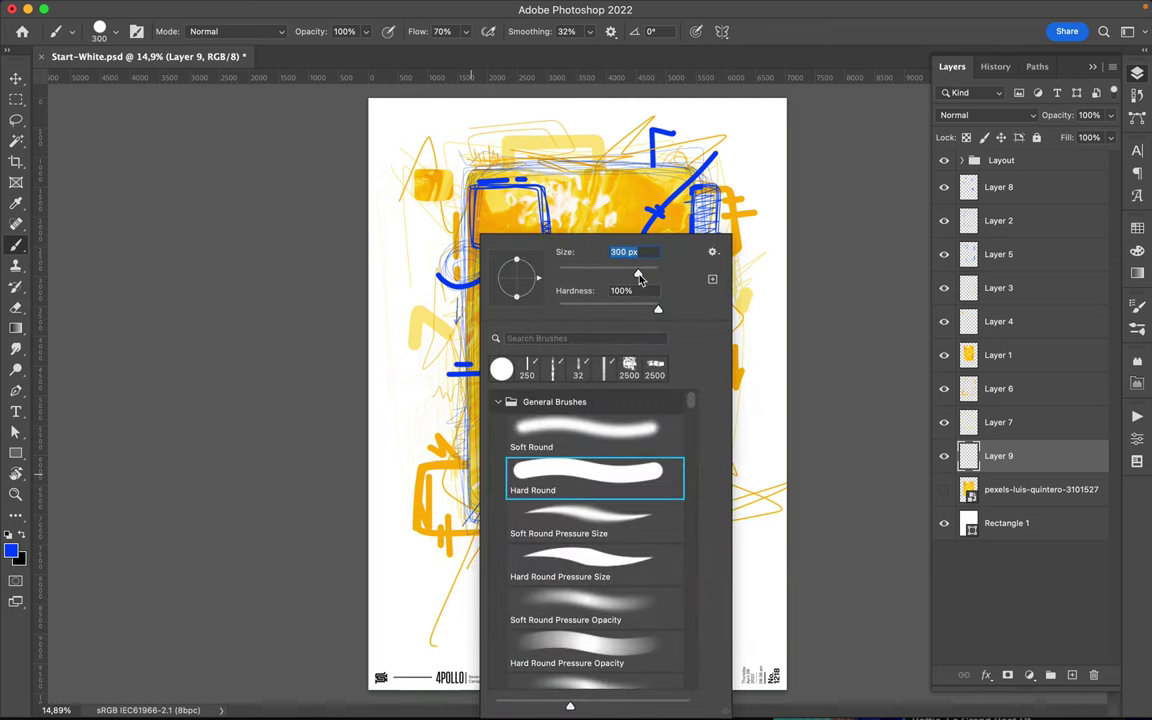
pyautogui.click(423, 400)
pyautogui.moveTo(455, 440)
pyautogui.mouseDown()
pyautogui.moveTo(398, 490)
pyautogui.moveTo(485, 568)
pyautogui.mouseUp()
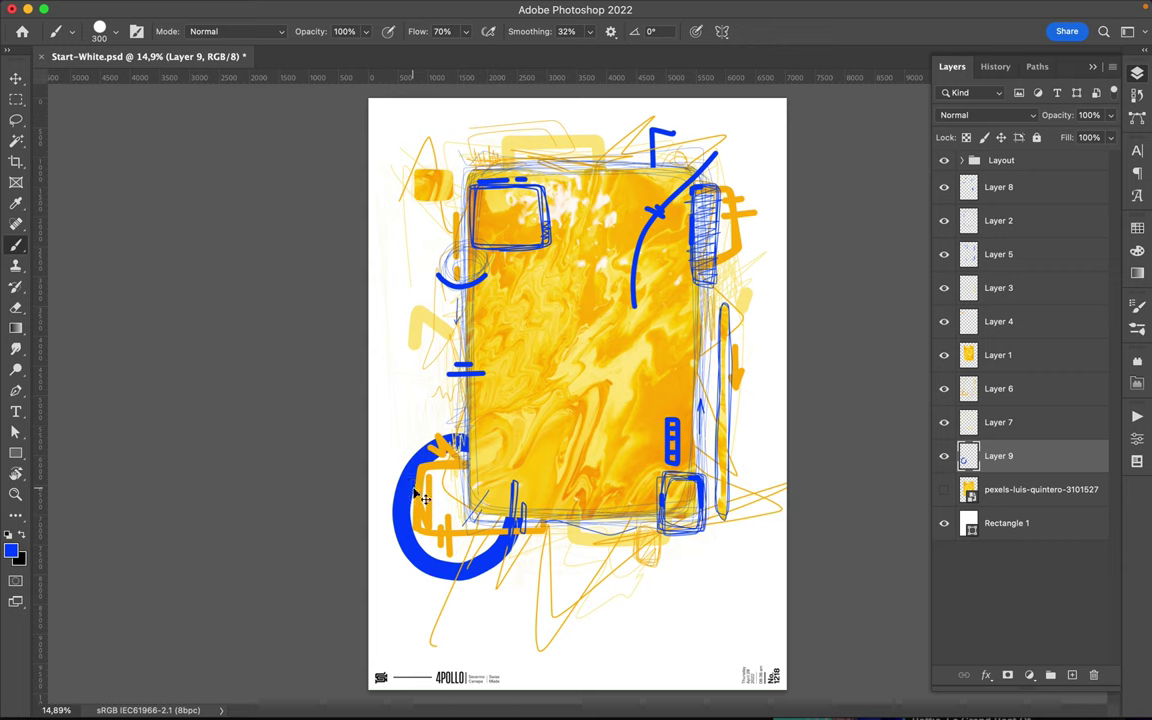
pyautogui.moveTo(474, 475); pyautogui.dragTo(500, 487)
pyautogui.hotkey('ctrl', 'z')
pyautogui.hotkey('ctrl', 'z')
pyautogui.hotkey('ctrl', 'z')
pyautogui.hotkey('ctrl', 'z')
pyautogui.hotkey('ctrl', 'z')
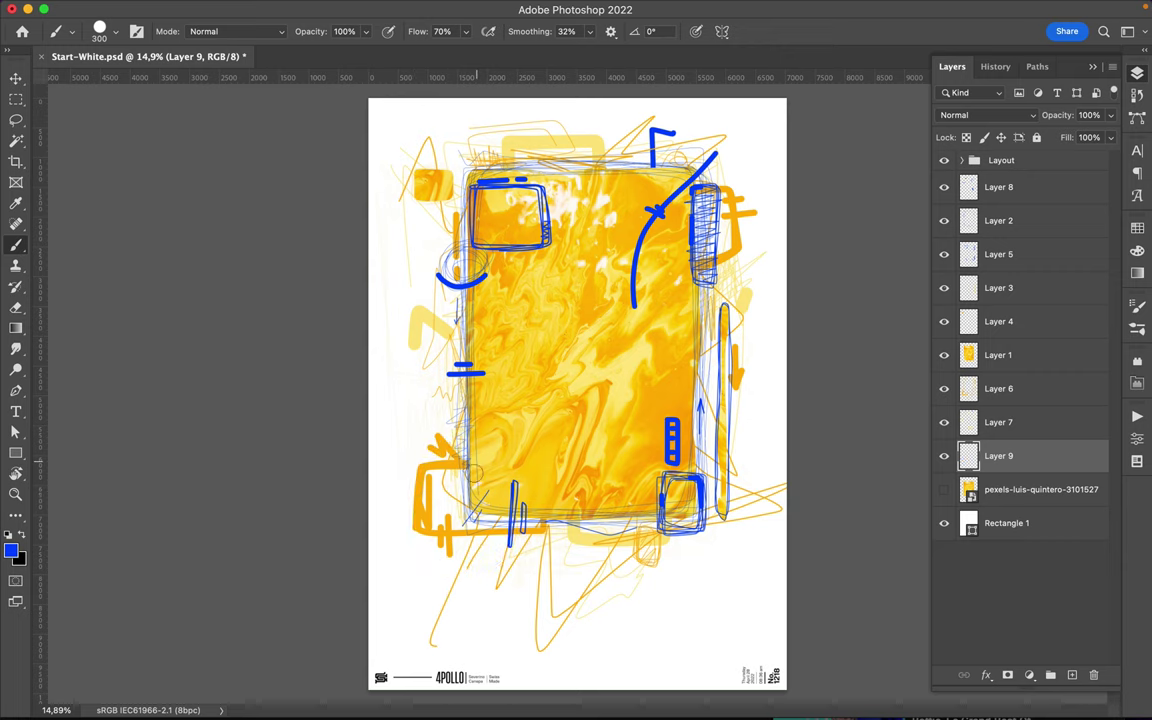
pyautogui.hotkey('ctrl', 'shift', 'z')
pyautogui.hotkey('ctrl', 'shift', 'z')
pyautogui.hotkey('ctrl', 'z')
pyautogui.hotkey('ctrl', 'shift', 'z')
pyautogui.hotkey('ctrl', 'z')
pyautogui.moveTo(462, 478)
pyautogui.mouseDown()
pyautogui.moveTo(444, 510)
pyautogui.moveTo(520, 580)
pyautogui.mouseUp()
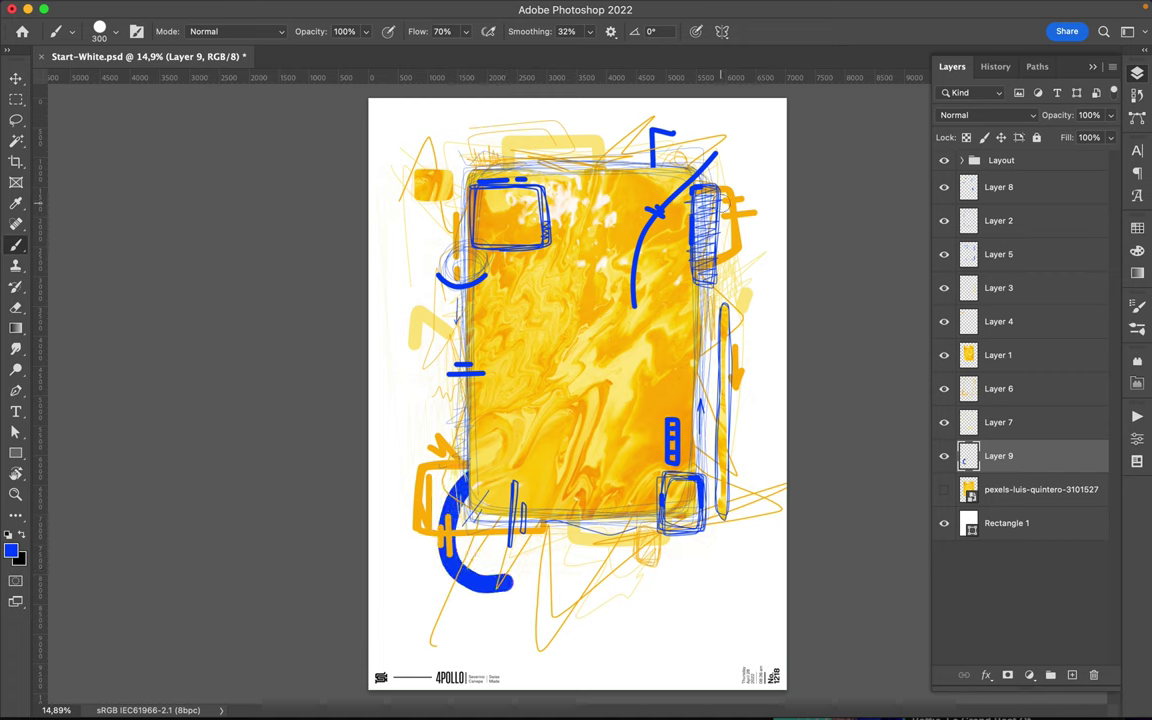
# Step: Add a thick blue top stub and blue bars at bottom right
pyautogui.moveTo(508, 122)
pyautogui.mouseDown()
pyautogui.moveTo(518, 162)
pyautogui.moveTo(496, 158)
pyautogui.moveTo(521, 158)
pyautogui.mouseUp()
pyautogui.hotkey('ctrl', 'z')
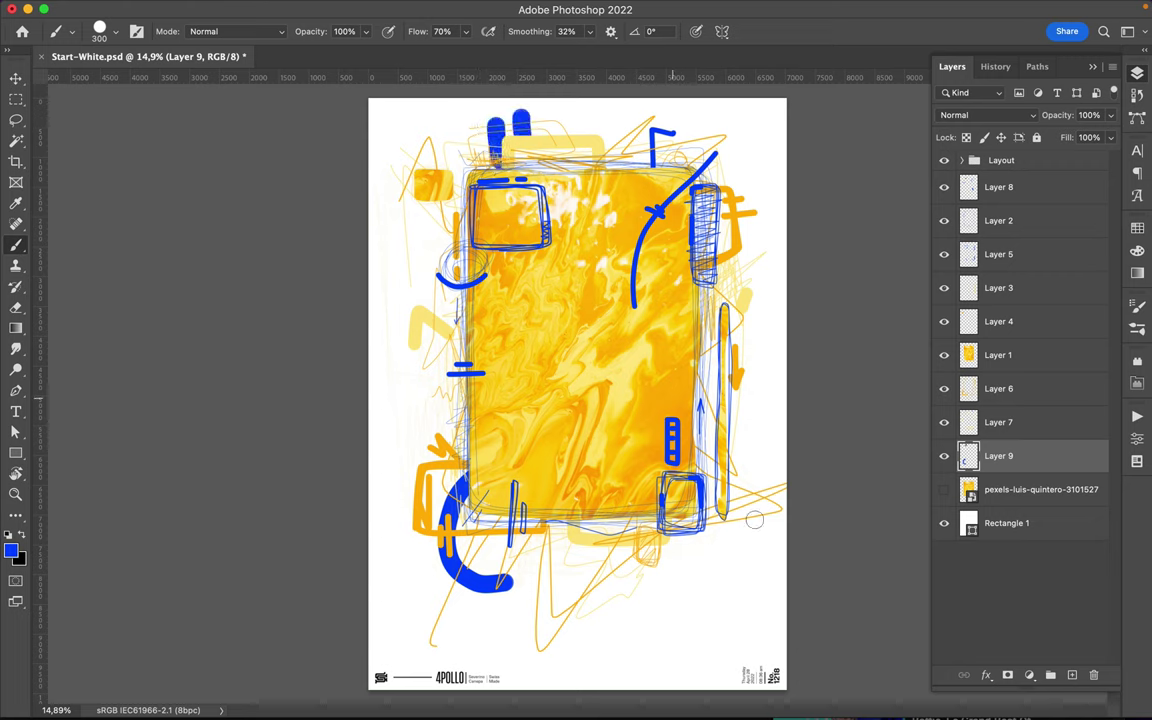
pyautogui.moveTo(645, 559); pyautogui.dragTo(712, 558)
pyautogui.moveTo(612, 588)
pyautogui.mouseDown()
pyautogui.moveTo(700, 586)
pyautogui.moveTo(707, 606)
pyautogui.mouseUp()
# Step: Return to the Brush tool and shrink it to 3 px
pyautogui.press('v')
pyautogui.press('l')
pyautogui.press('b')
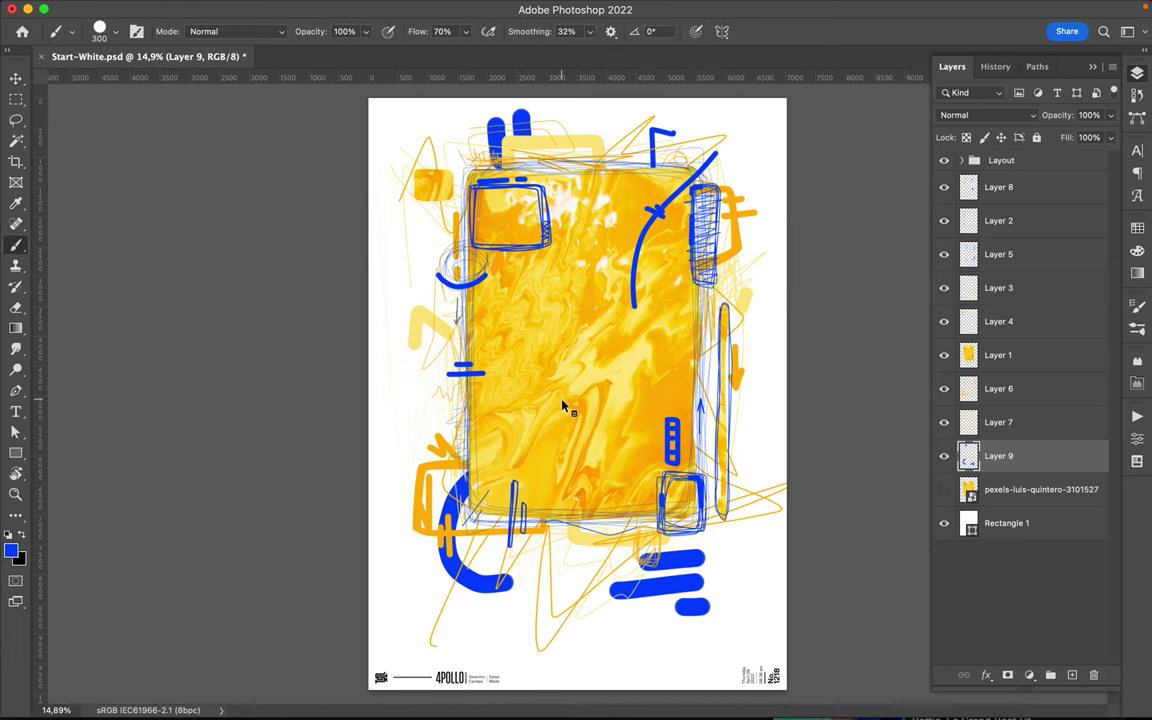
pyautogui.rightClick(563, 405)
pyautogui.moveTo(662, 271); pyautogui.dragTo(651, 276)
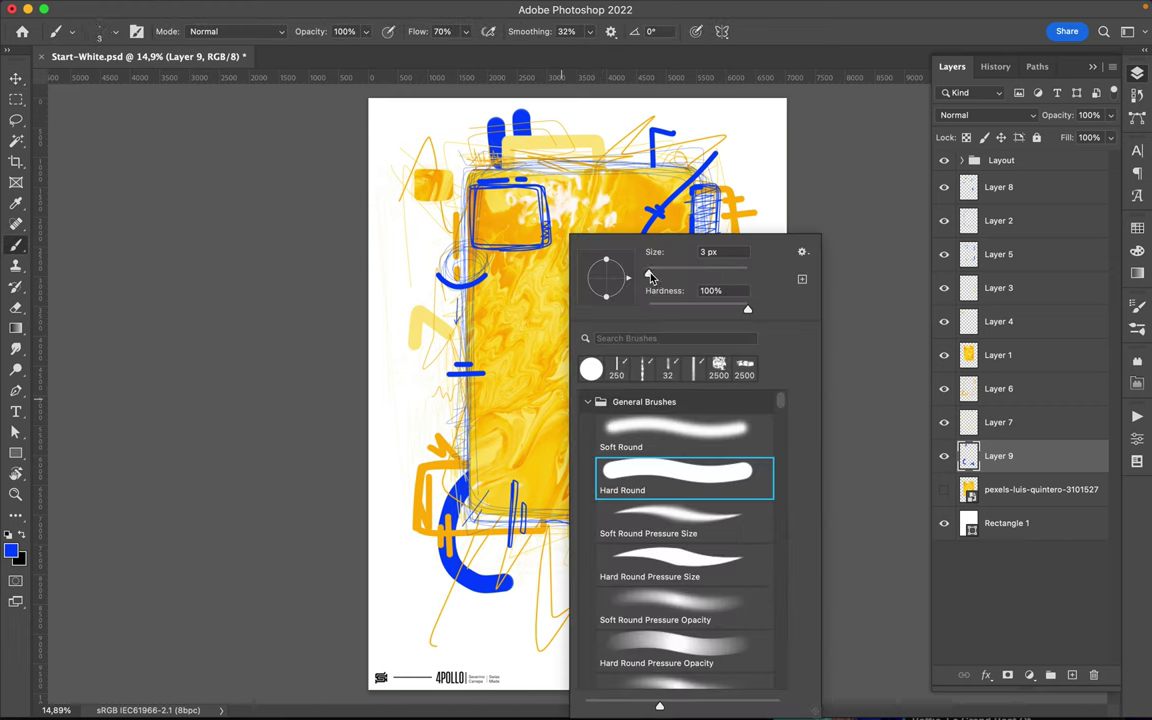
# Step: Add a new layer above Layer 8 and set the brush to 12 px
pyautogui.press('Return')
pyautogui.click(968, 187)
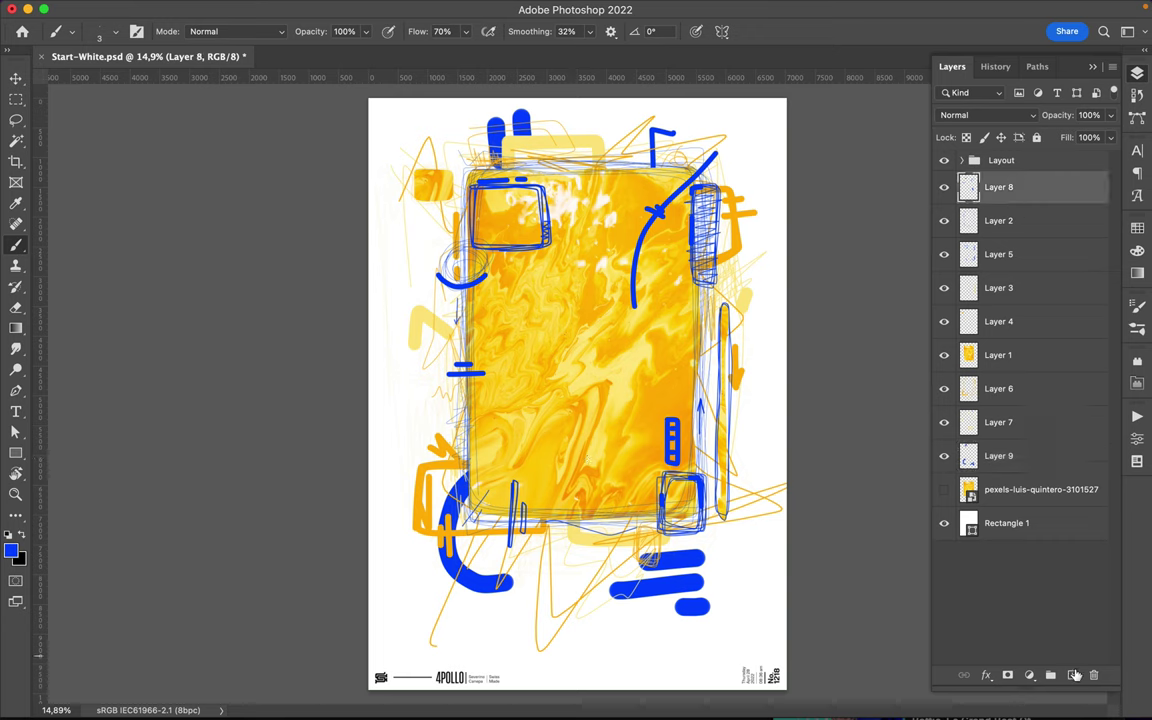
pyautogui.click(1074, 675)
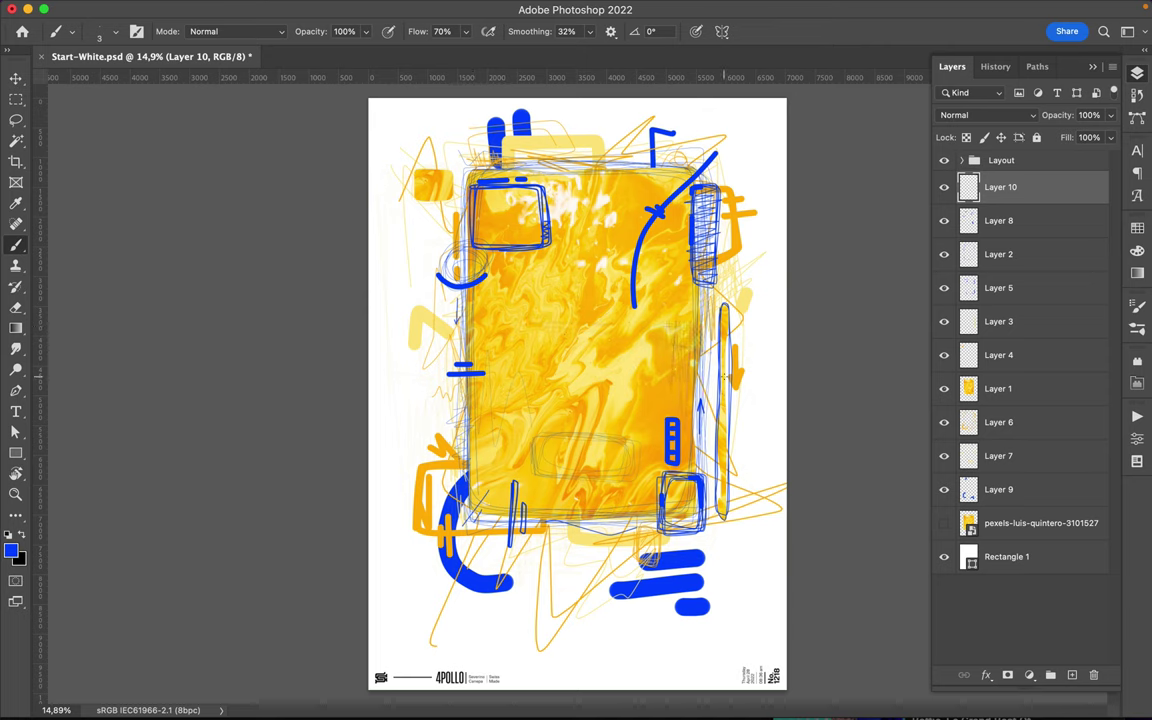
pyautogui.rightClick(724, 378)
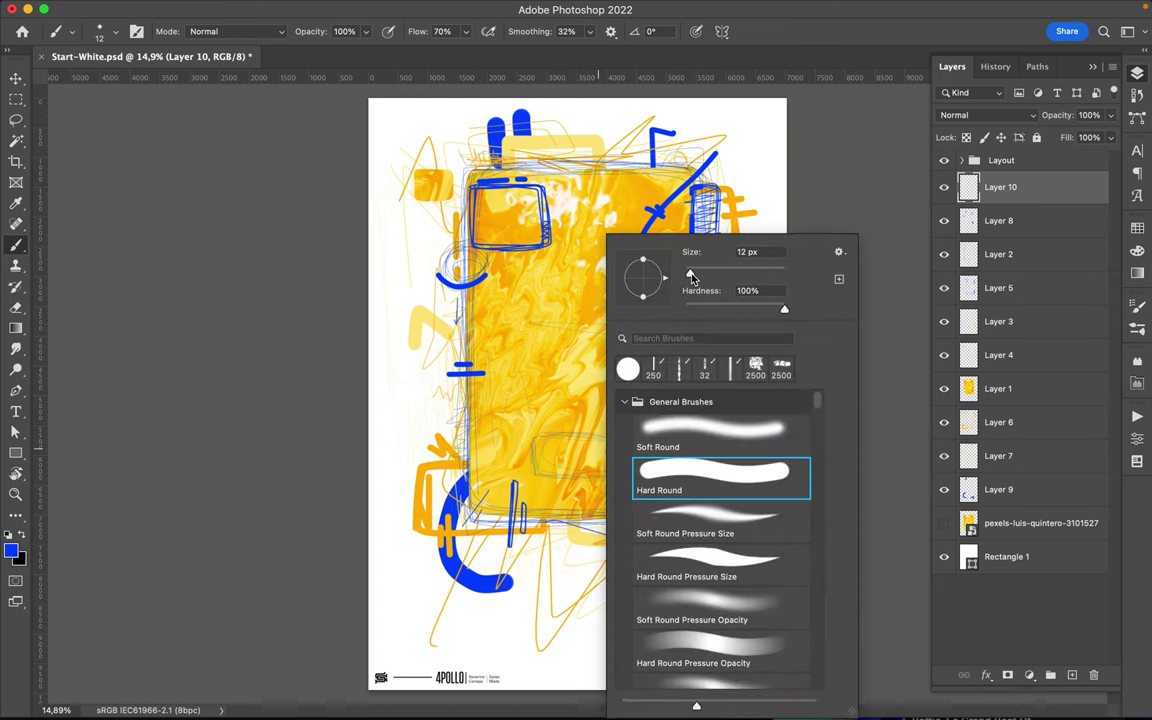
pyautogui.write('12')
pyautogui.press('Return')
# Step: Trace a thin box in the lower centre, add zigzag scribbles and a diagonal line, and save
pyautogui.moveTo(535, 445); pyautogui.dragTo(631, 425)
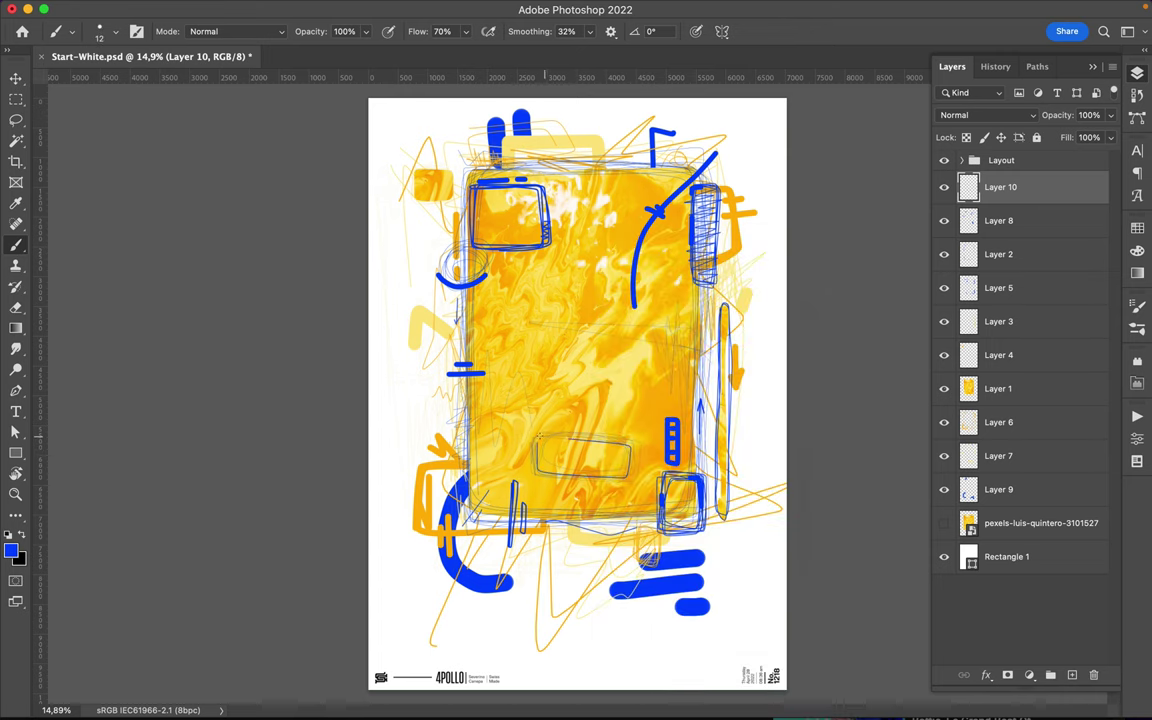
pyautogui.moveTo(533, 436); pyautogui.dragTo(626, 437)
pyautogui.moveTo(583, 476); pyautogui.dragTo(634, 452)
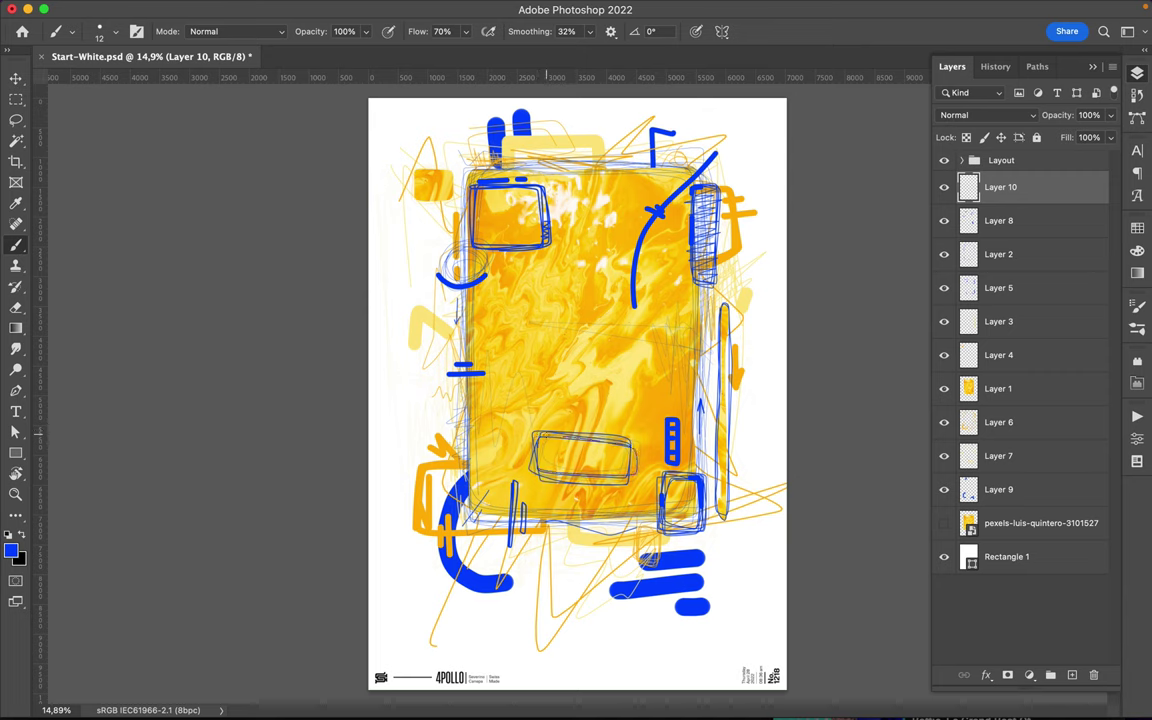
pyautogui.moveTo(458, 402); pyautogui.dragTo(471, 419)
pyautogui.moveTo(702, 553); pyautogui.dragTo(748, 583)
pyautogui.moveTo(555, 393); pyautogui.dragTo(500, 420)
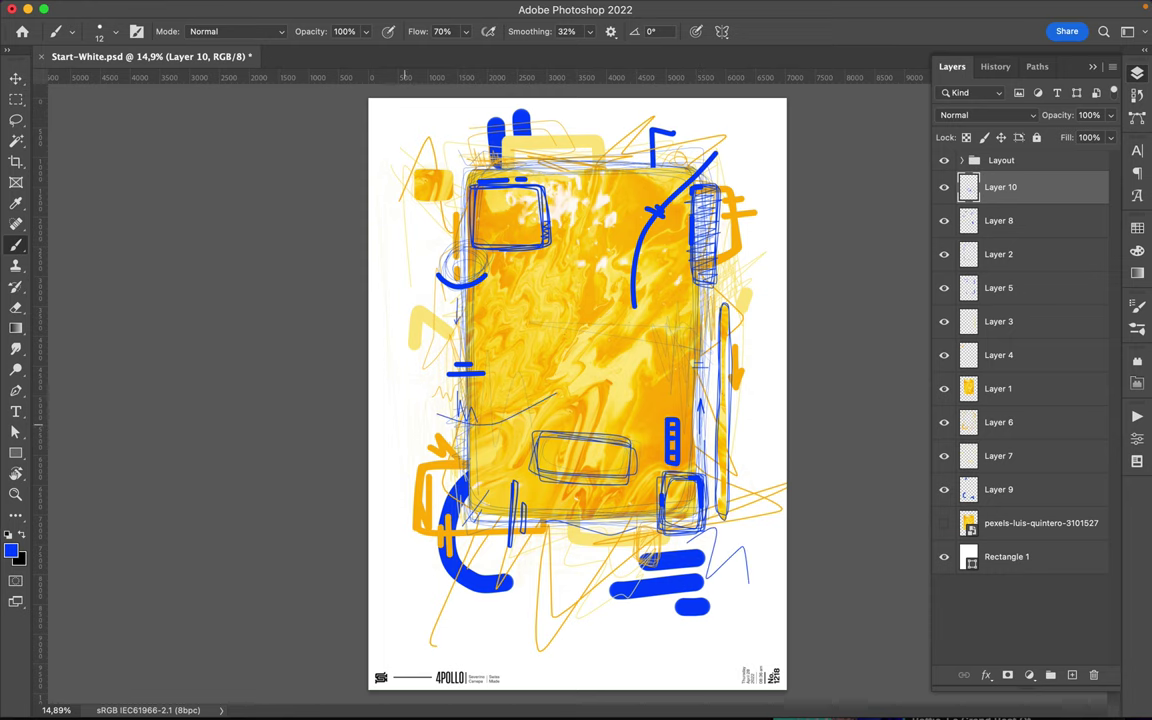
pyautogui.press('v')
pyautogui.hotkey('ctrl', 's')
# Step: Display the finished poster on its own, outside the editing workspace
pyautogui.click(752, 10)
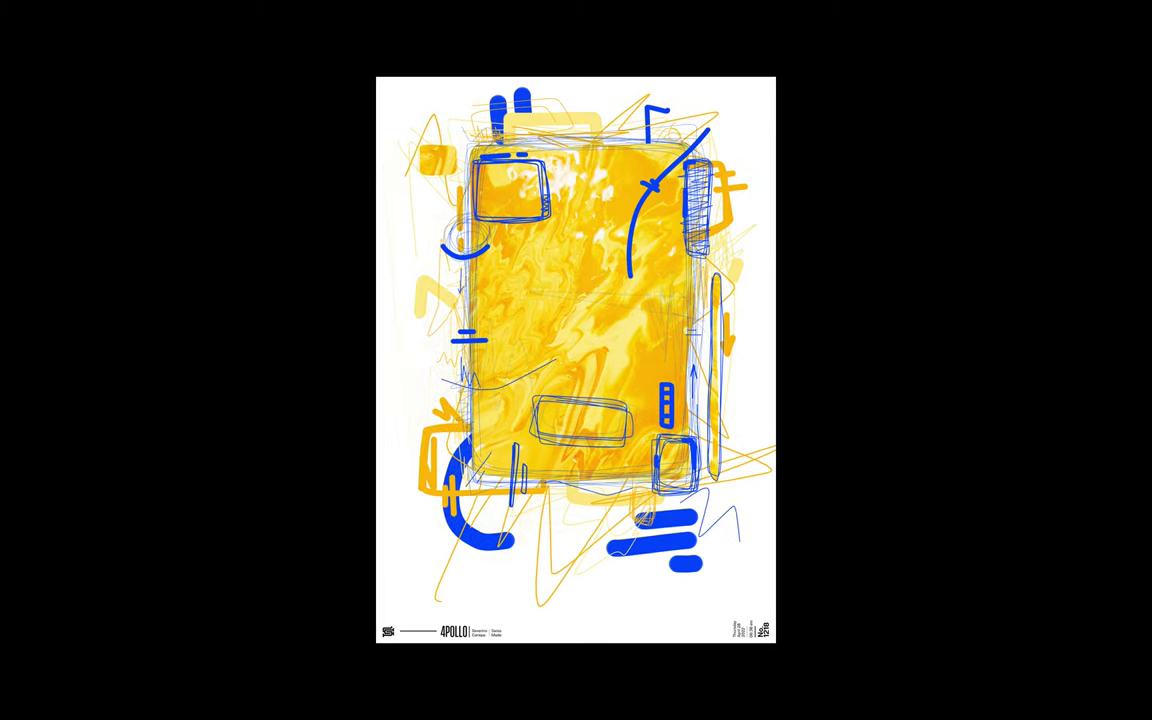